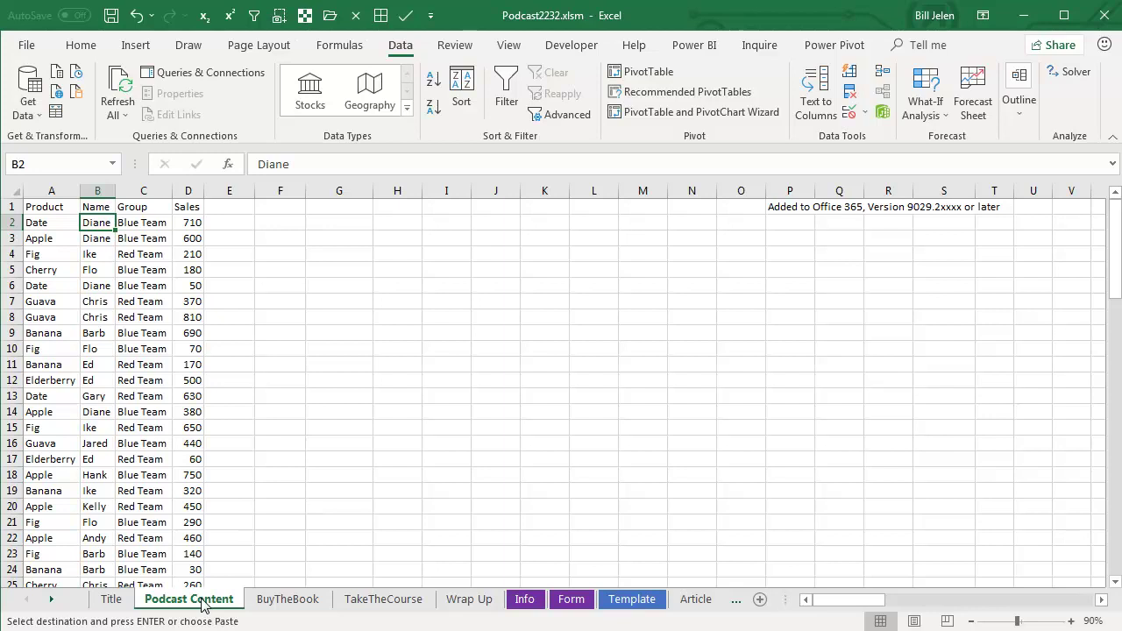
Step: Create a new pivot table on the existing worksheet starting at cell F2
{"action": "left_click", "coordinate": [136, 45]}
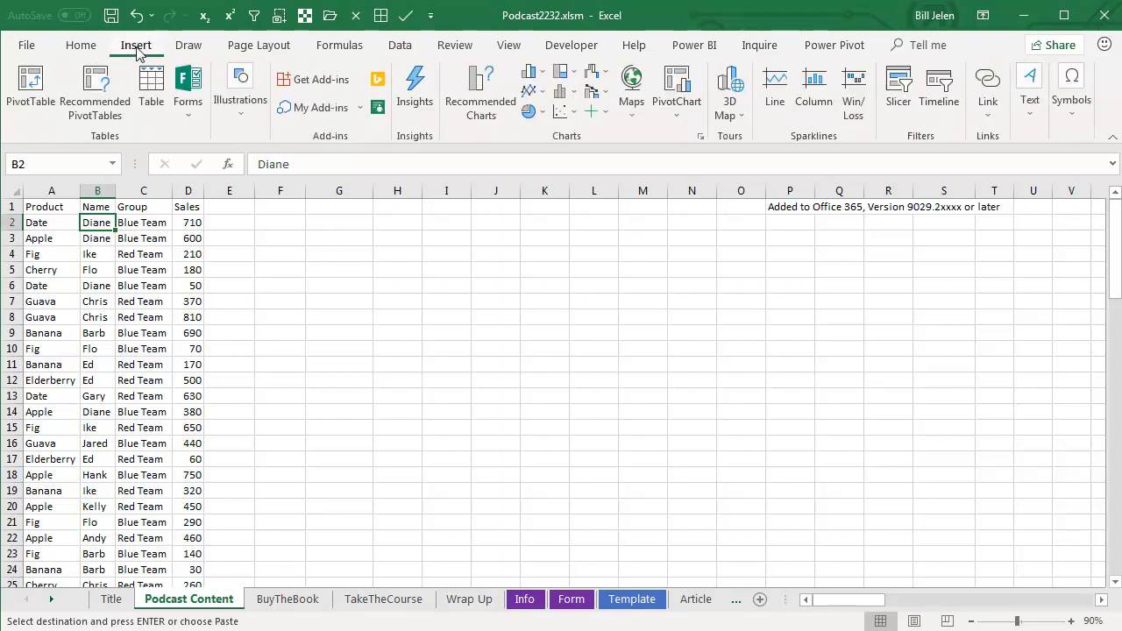
{"action": "left_click", "coordinate": [52, 85]}
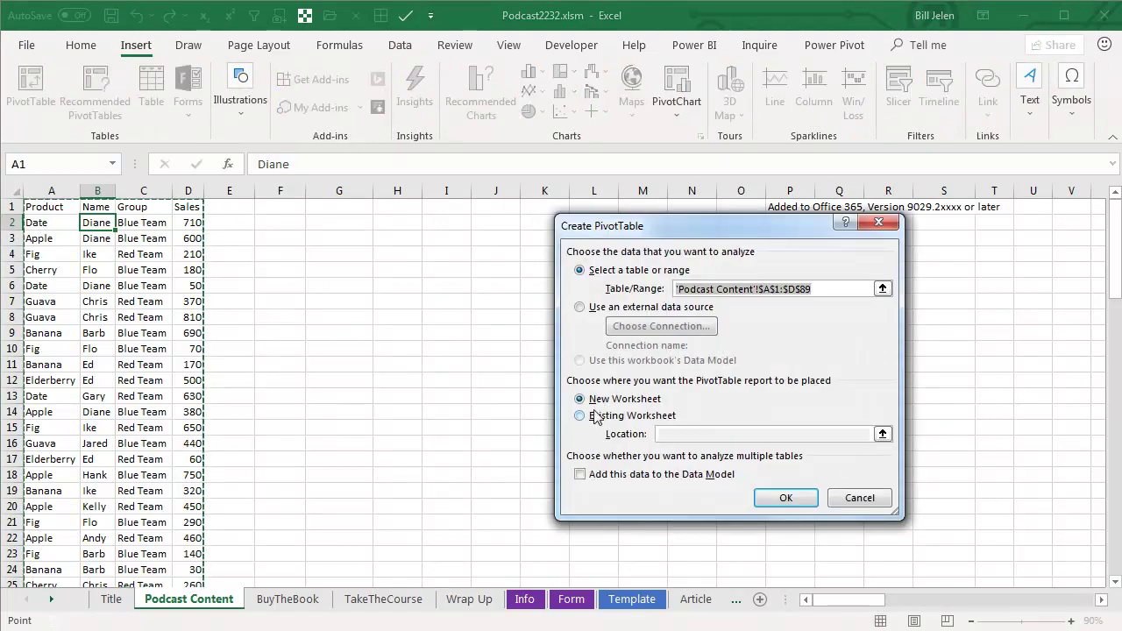
{"action": "left_click", "coordinate": [579, 417]}
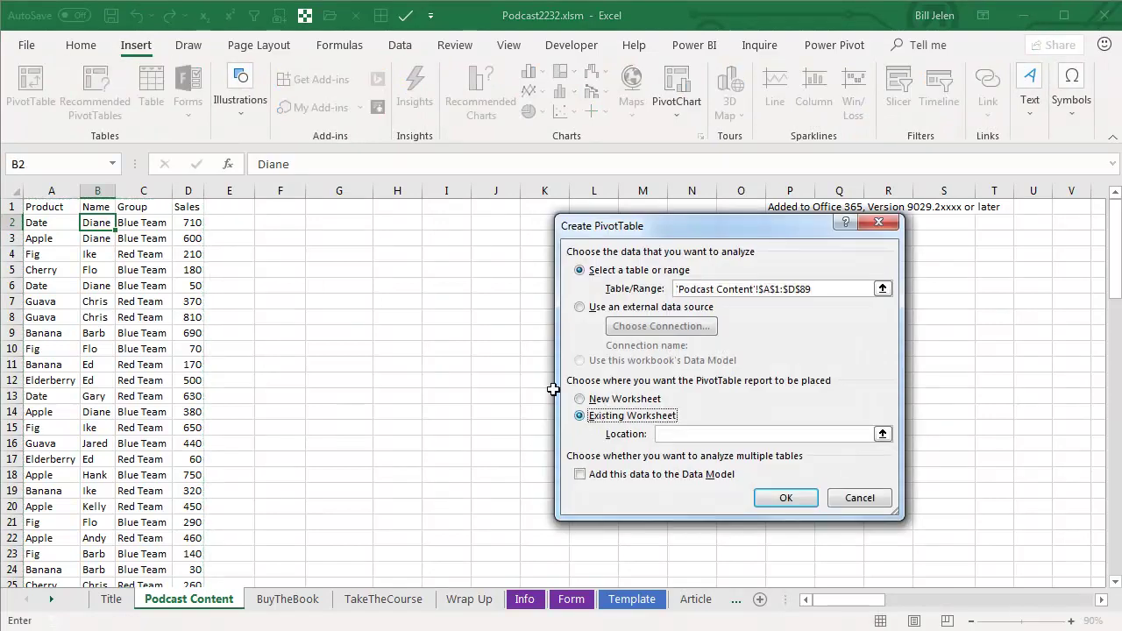
{"action": "left_click", "coordinate": [290, 222]}
{"action": "left_click", "coordinate": [784, 497]}
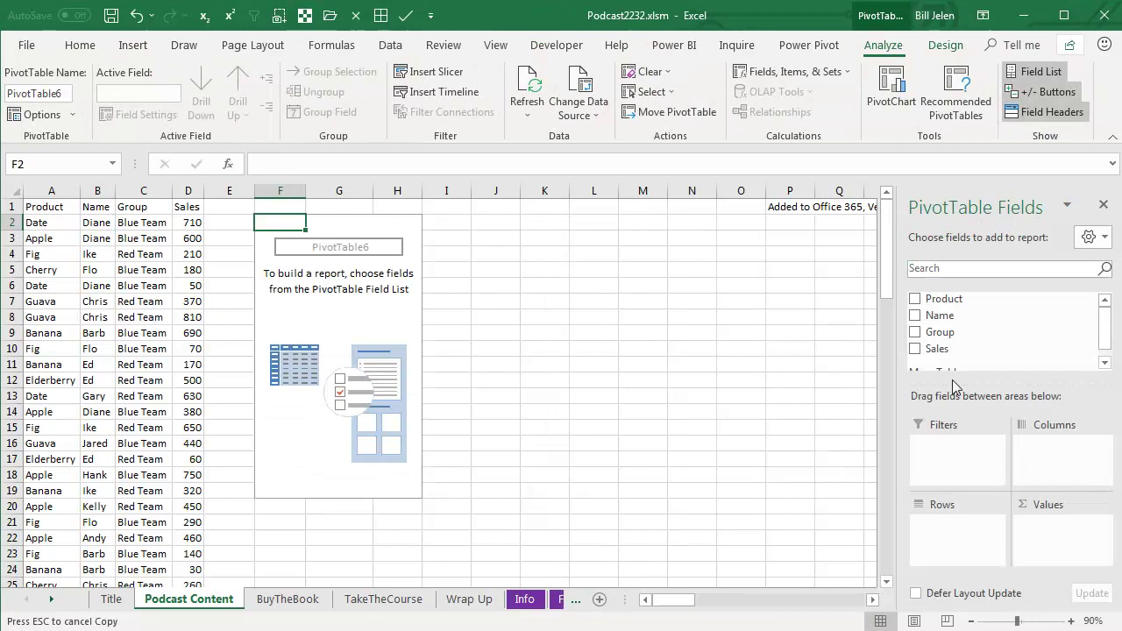
Step: Lay out the pivot with Product in rows, Name in columns and summed Sales as values
{"action": "left_click_drag", "start_coordinate": [956, 296], "coordinate": [962, 536]}
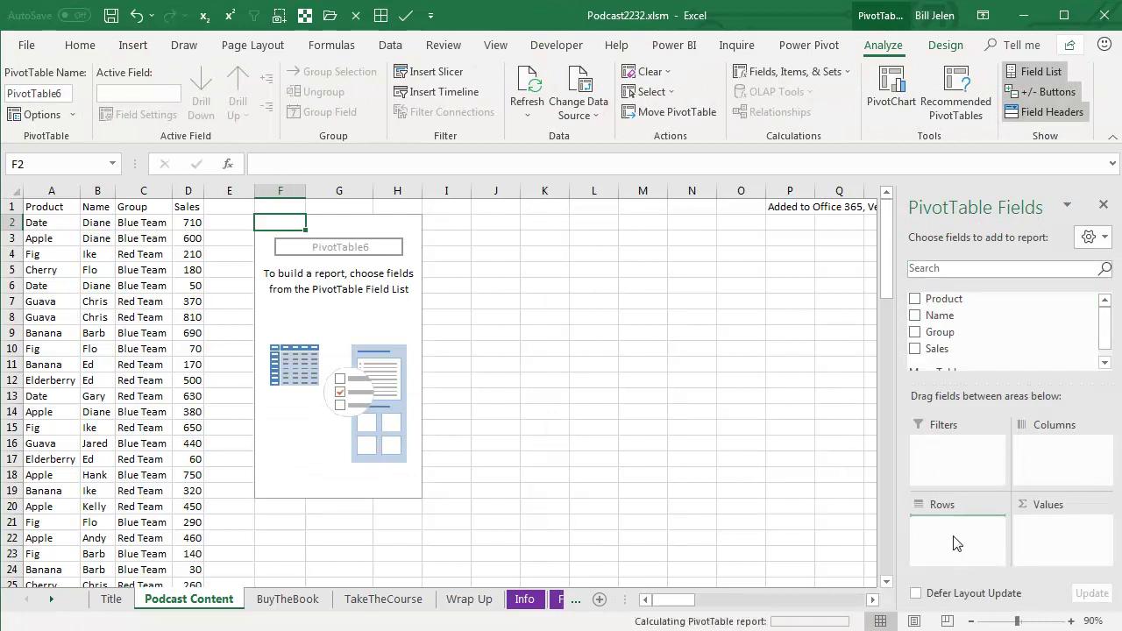
{"action": "left_click_drag", "start_coordinate": [936, 322], "coordinate": [1052, 465]}
{"action": "left_click_drag", "start_coordinate": [936, 349], "coordinate": [1053, 543]}
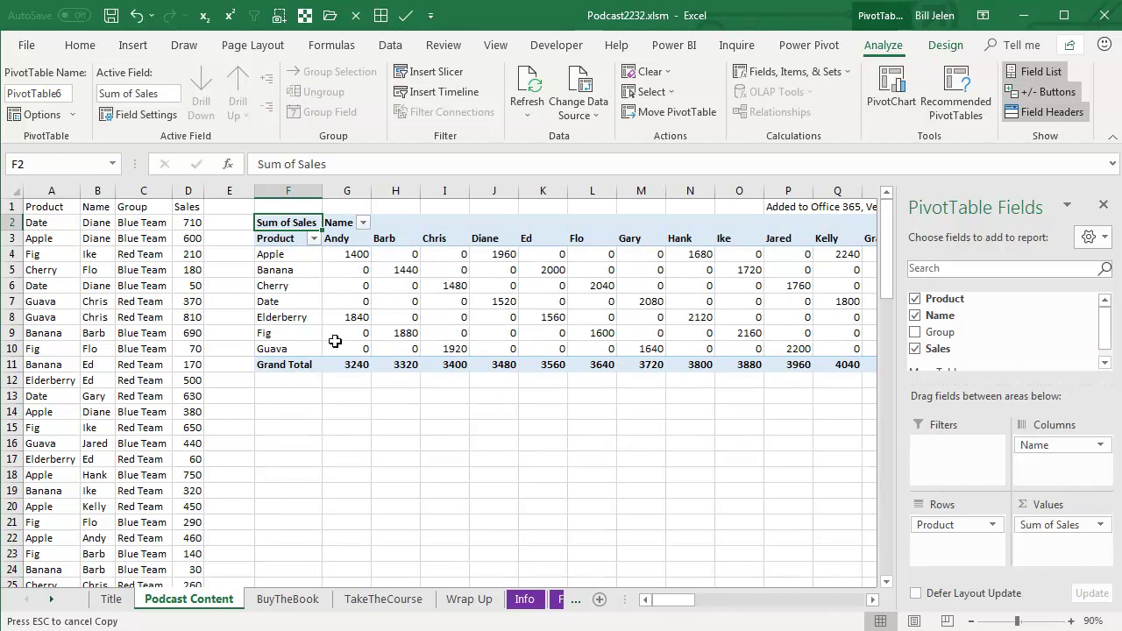
Step: Give Gary's Guava value 1640 a dark green fill and white font through Format Cells
{"action": "left_click", "coordinate": [647, 348]}
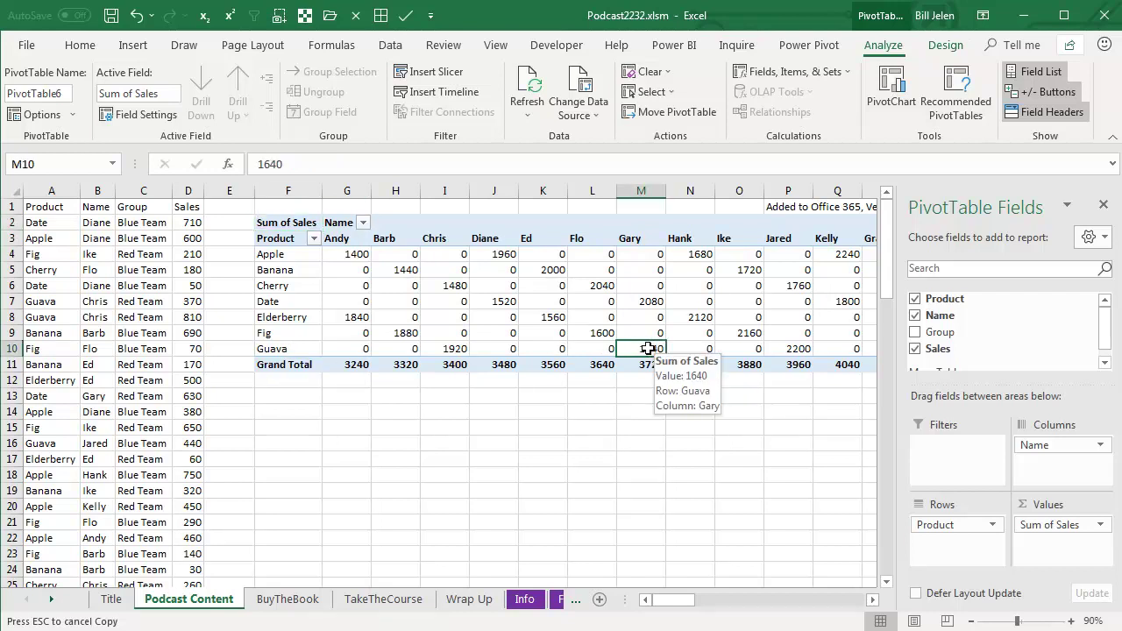
{"action": "right_click", "coordinate": [648, 348]}
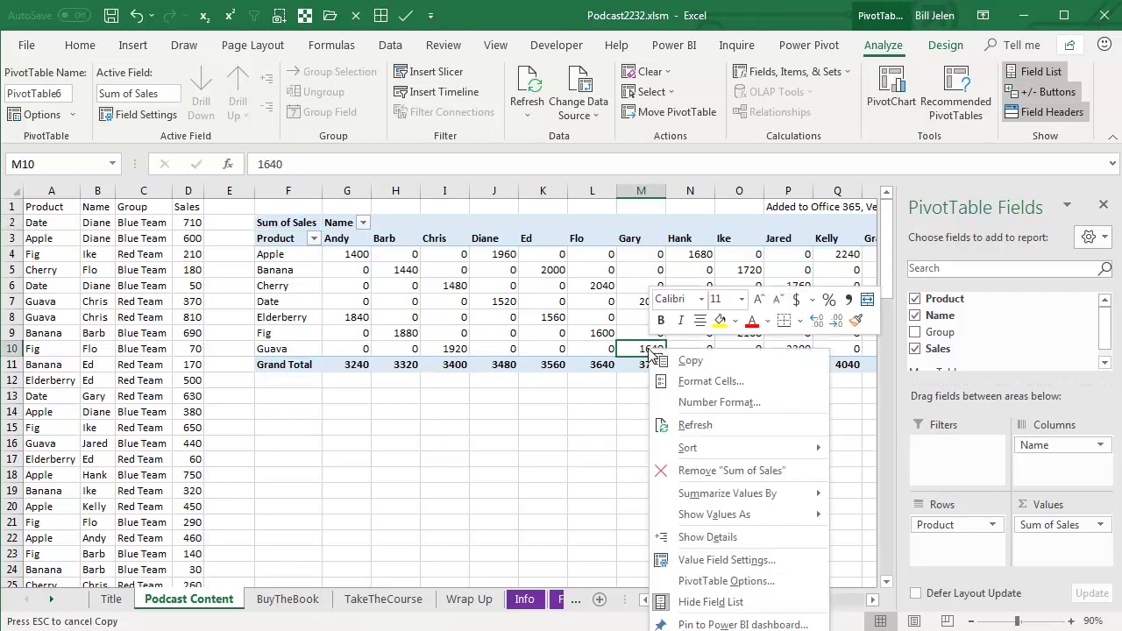
{"action": "left_click", "coordinate": [693, 382]}
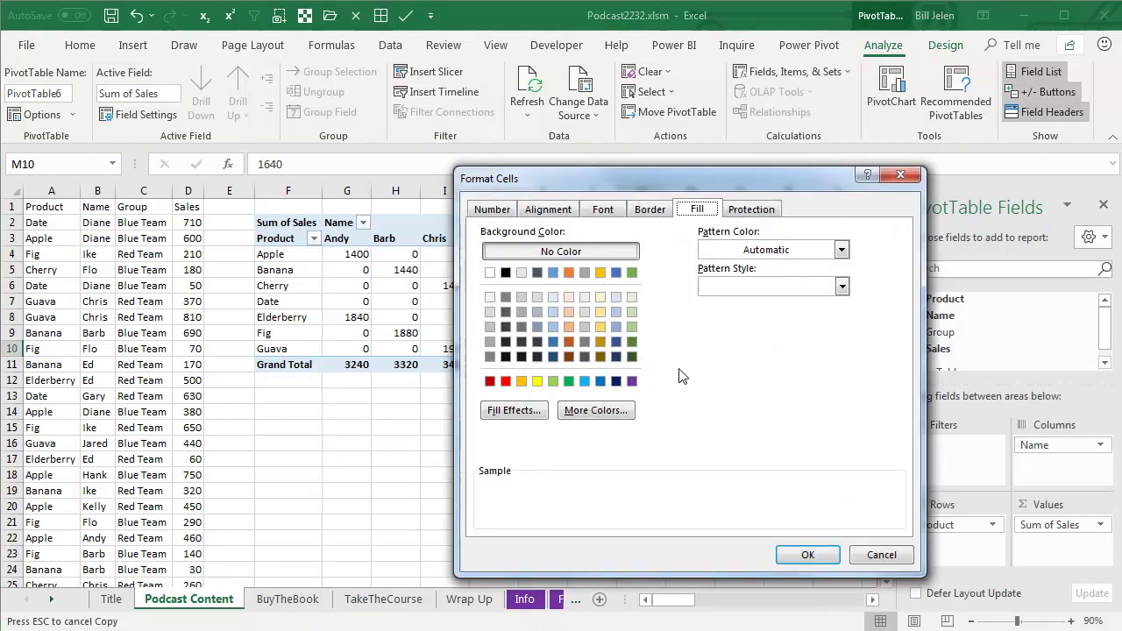
{"action": "left_click", "coordinate": [632, 341]}
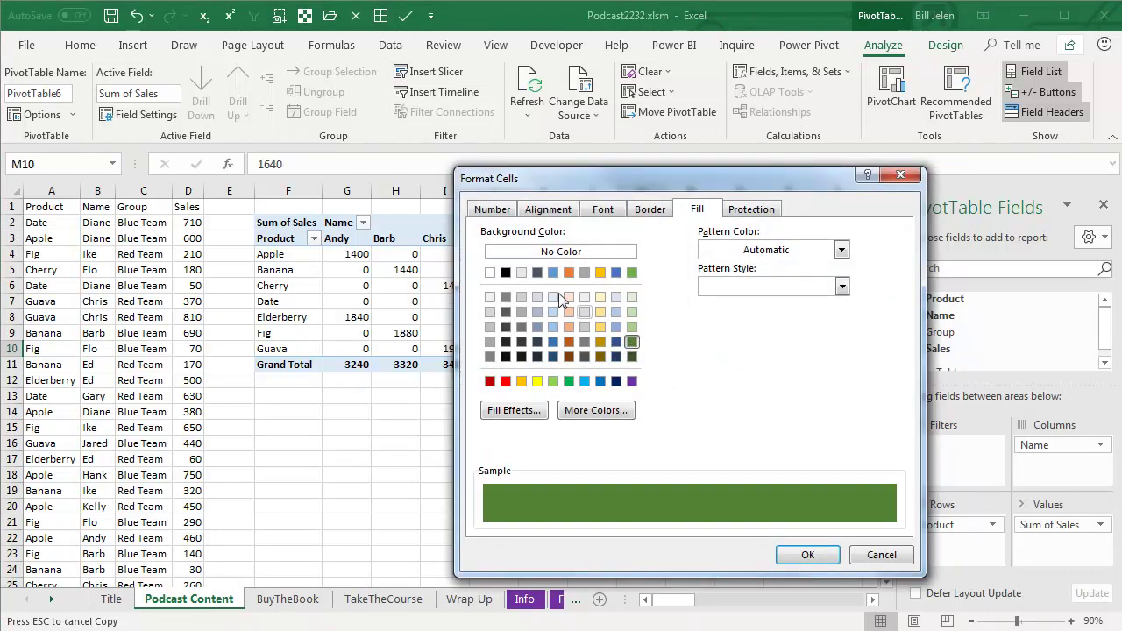
{"action": "left_click", "coordinate": [603, 209]}
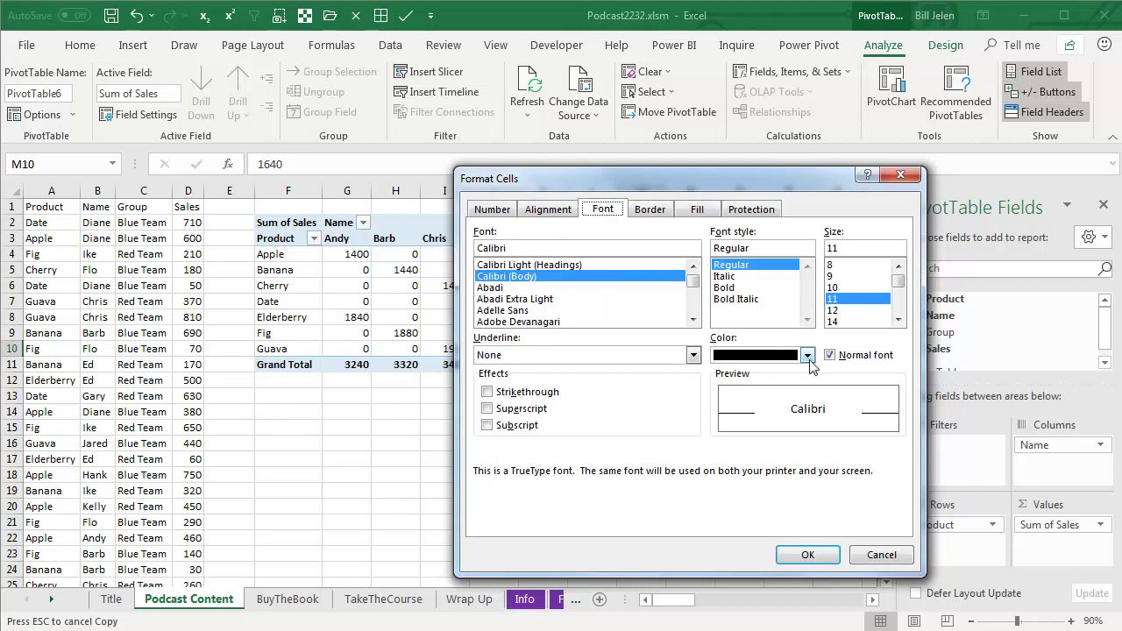
{"action": "left_click", "coordinate": [807, 358]}
{"action": "left_click", "coordinate": [720, 414]}
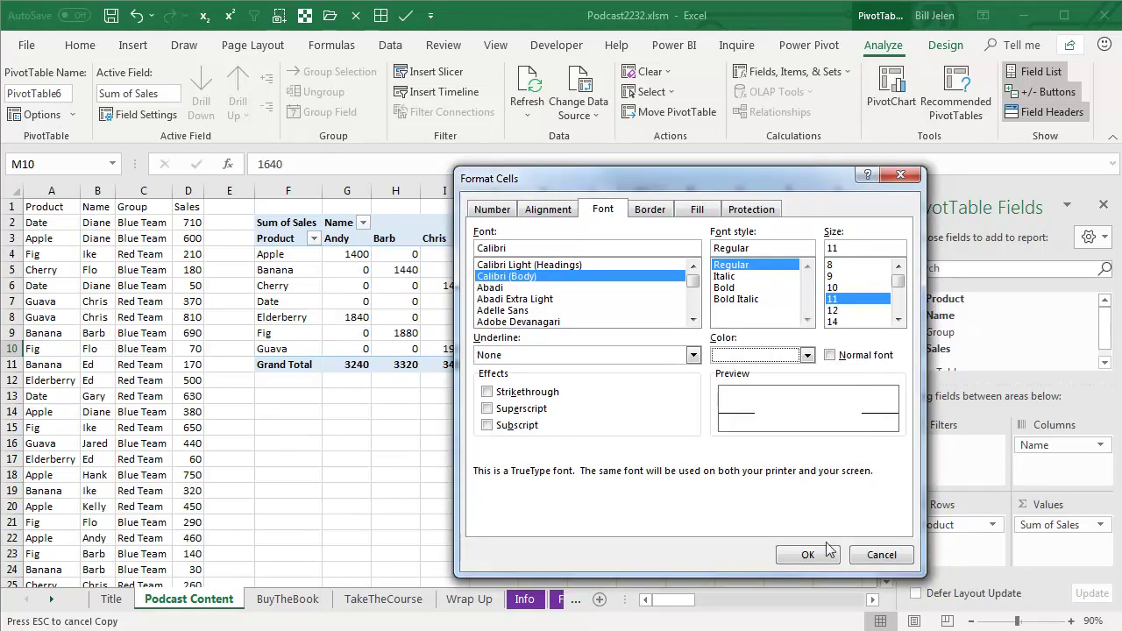
{"action": "left_click", "coordinate": [807, 553]}
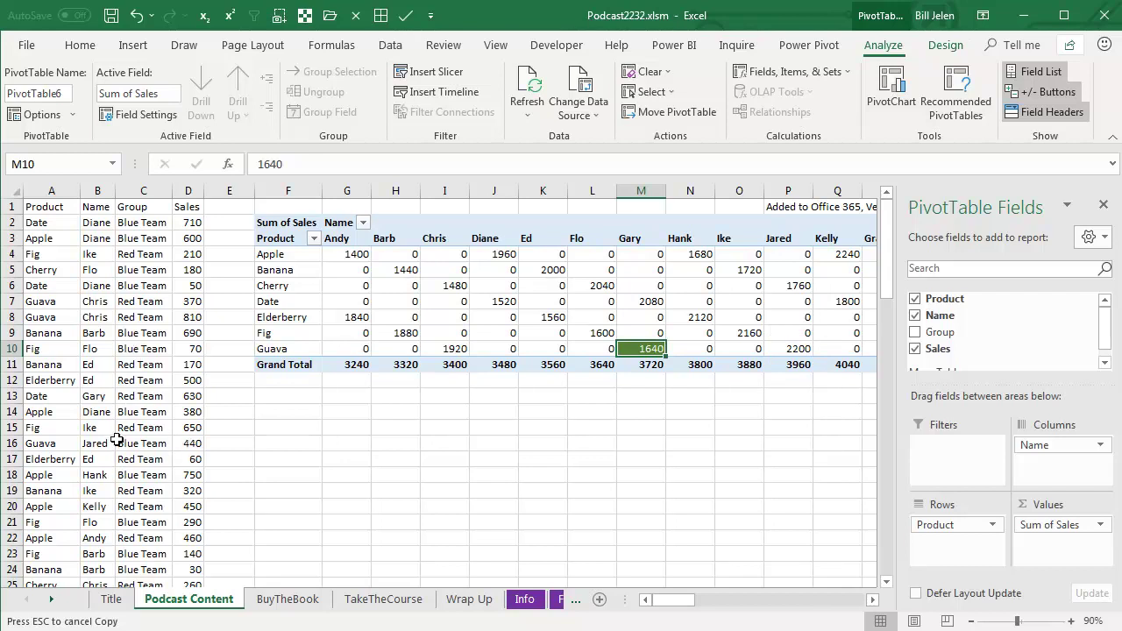
Step: Change a Gary Guava source sale to 18 and refresh the pivot, now showing 2640
{"action": "scroll", "coordinate": [117, 439], "scroll_direction": "down", "scroll_amount": 8}
{"action": "left_click", "coordinate": [188, 411]}
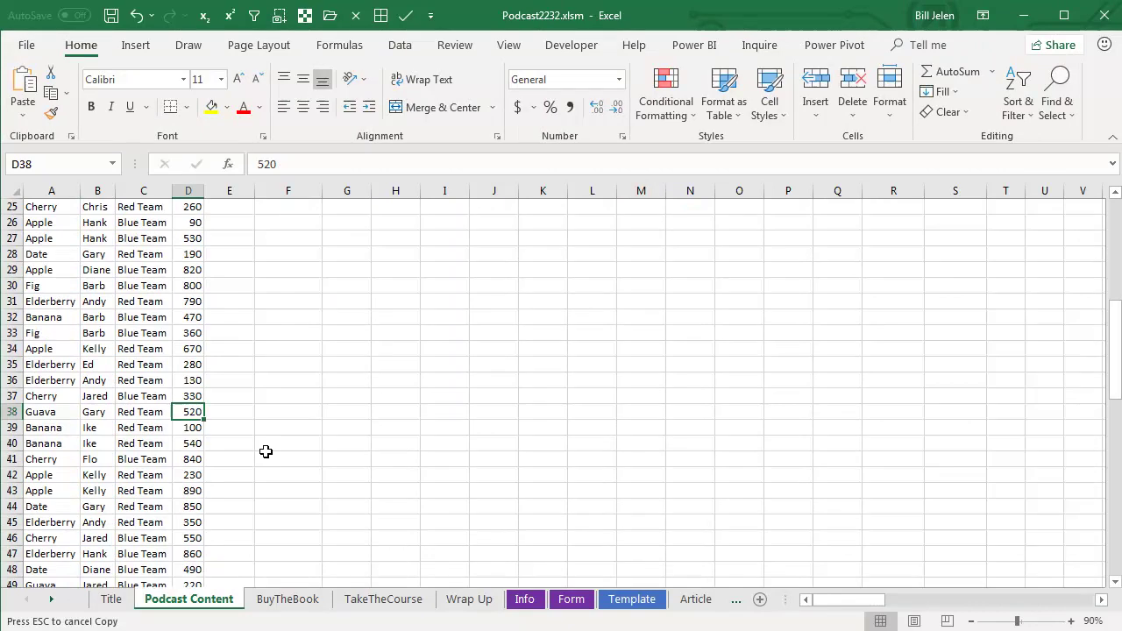
{"action": "type", "text": "18"}
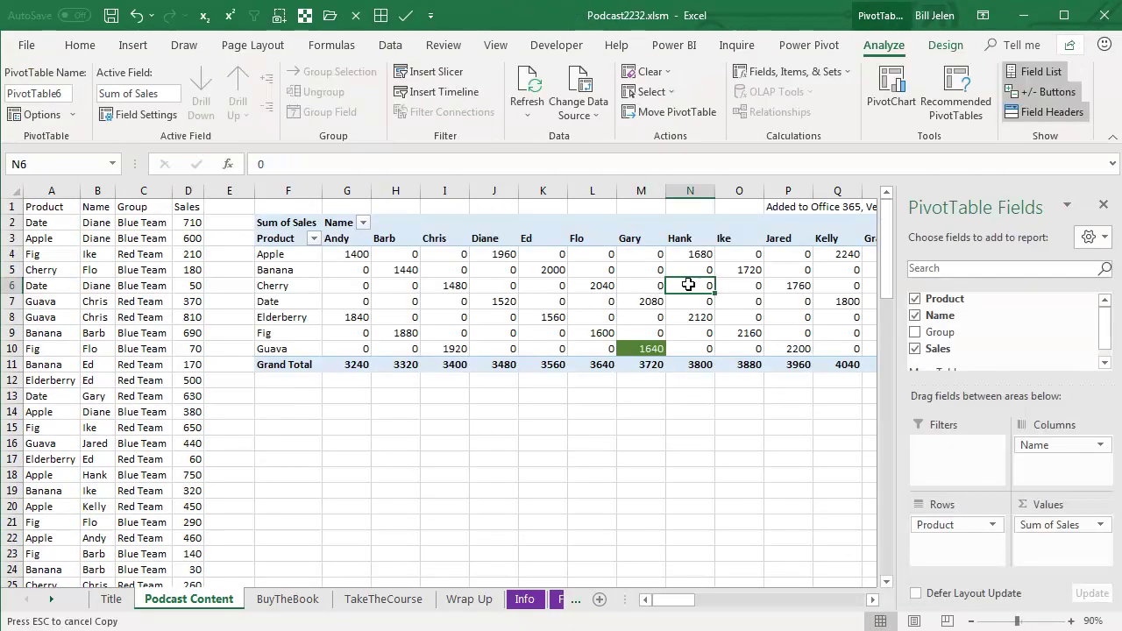
{"action": "right_click", "coordinate": [689, 284]}
{"action": "left_click", "coordinate": [730, 360]}
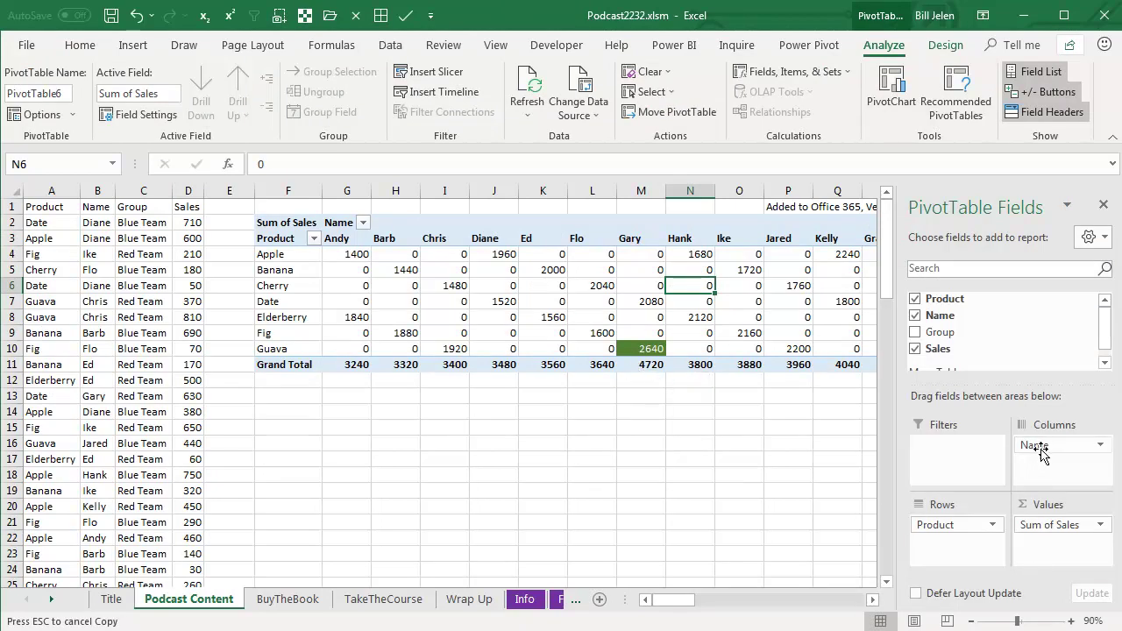
Step: Pivot the table so Name moves into rows and Product moves across the columns
{"action": "left_click_drag", "start_coordinate": [1042, 449], "coordinate": [964, 546]}
{"action": "scroll", "coordinate": [351, 429], "scroll_direction": "down", "scroll_amount": 4}
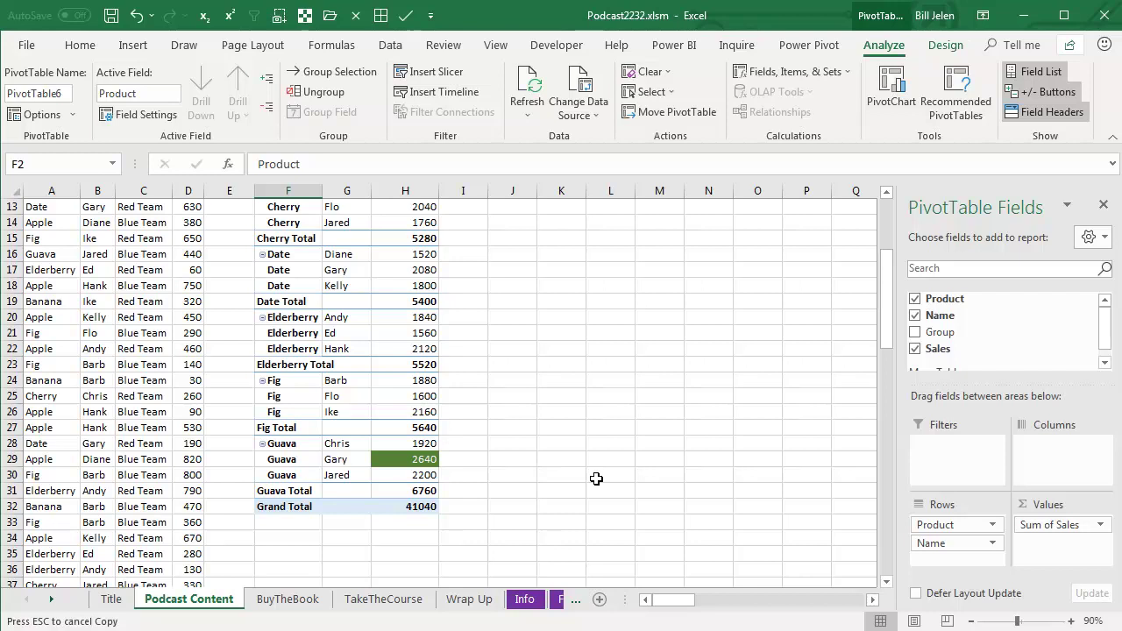
{"action": "left_click_drag", "start_coordinate": [936, 526], "coordinate": [1063, 451]}
{"action": "scroll", "coordinate": [613, 395], "scroll_direction": "up", "scroll_amount": 4}
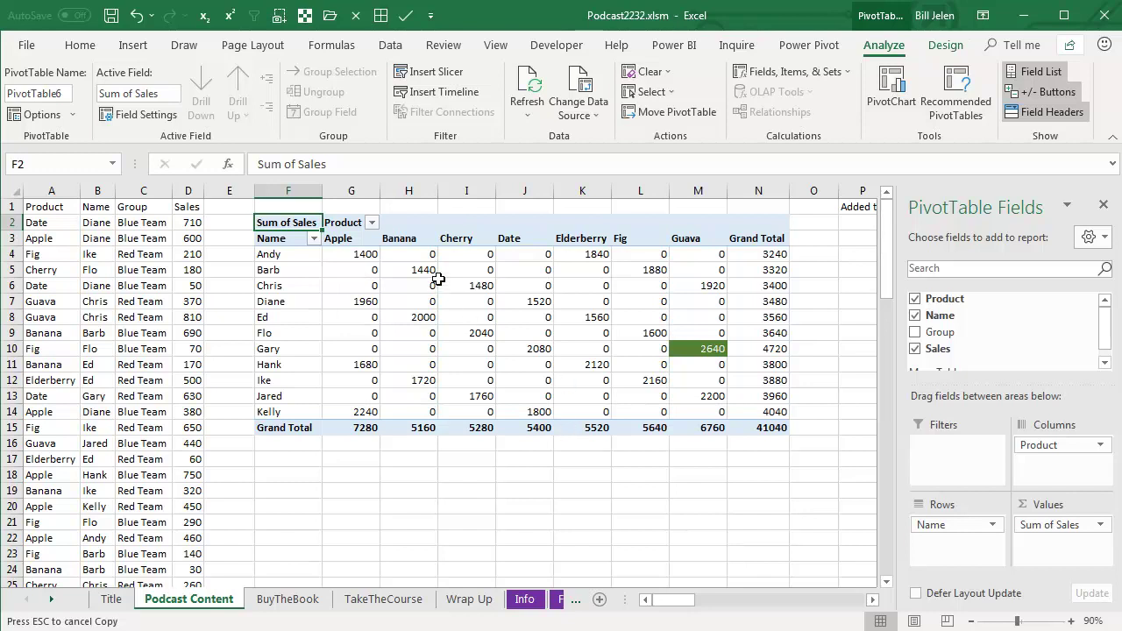
Step: Insert a Group slicer for the pivot and place it to the right of the table
{"action": "left_click", "coordinate": [412, 72]}
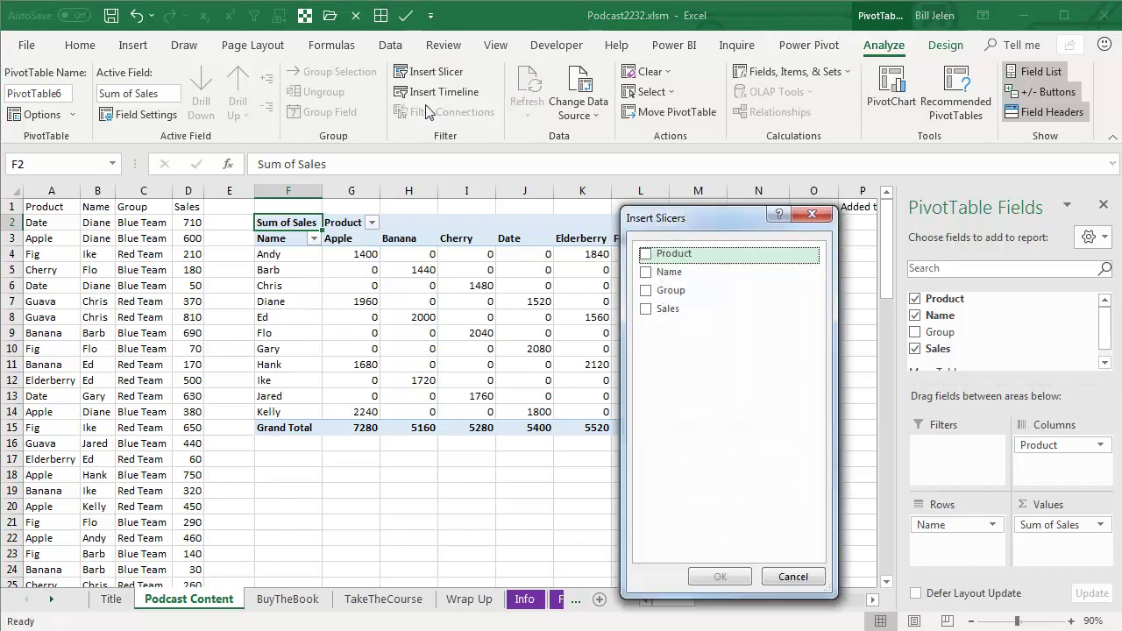
{"action": "left_click", "coordinate": [646, 291]}
{"action": "left_click", "coordinate": [719, 576]}
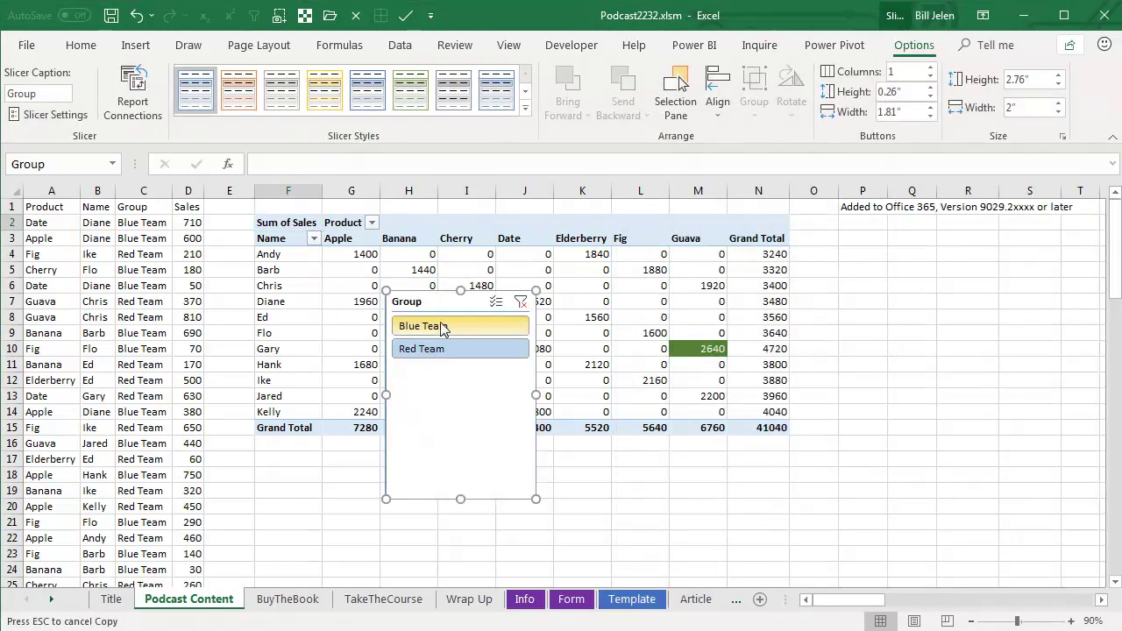
{"action": "left_click_drag", "start_coordinate": [436, 303], "coordinate": [892, 252]}
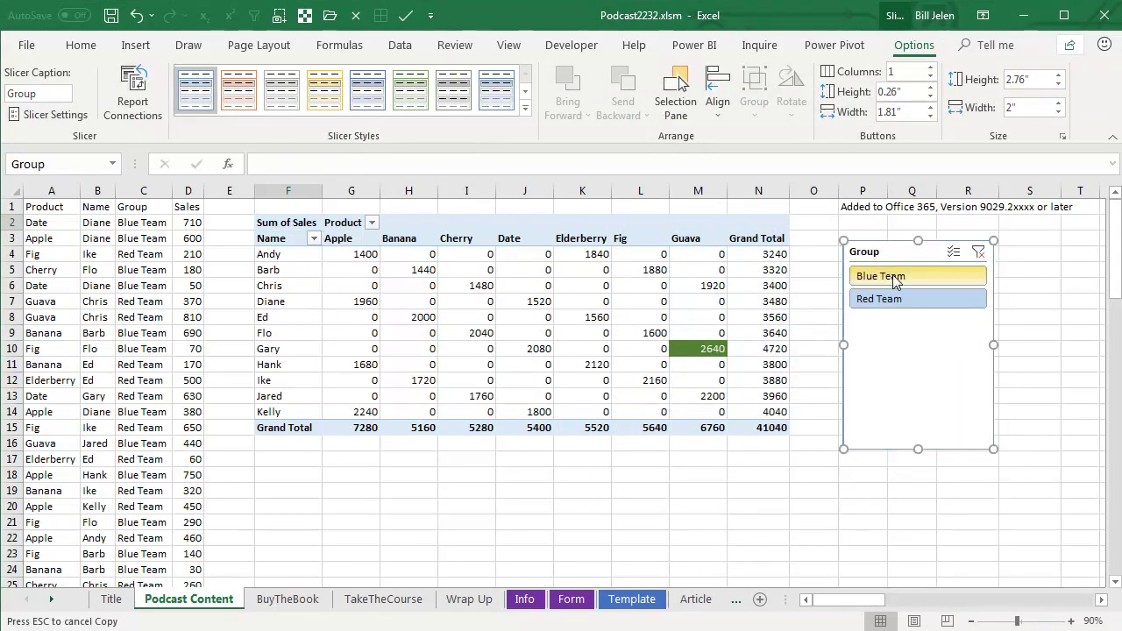
Step: Use the slicer to filter to Blue Team, then to Red Team
{"action": "left_click", "coordinate": [895, 277]}
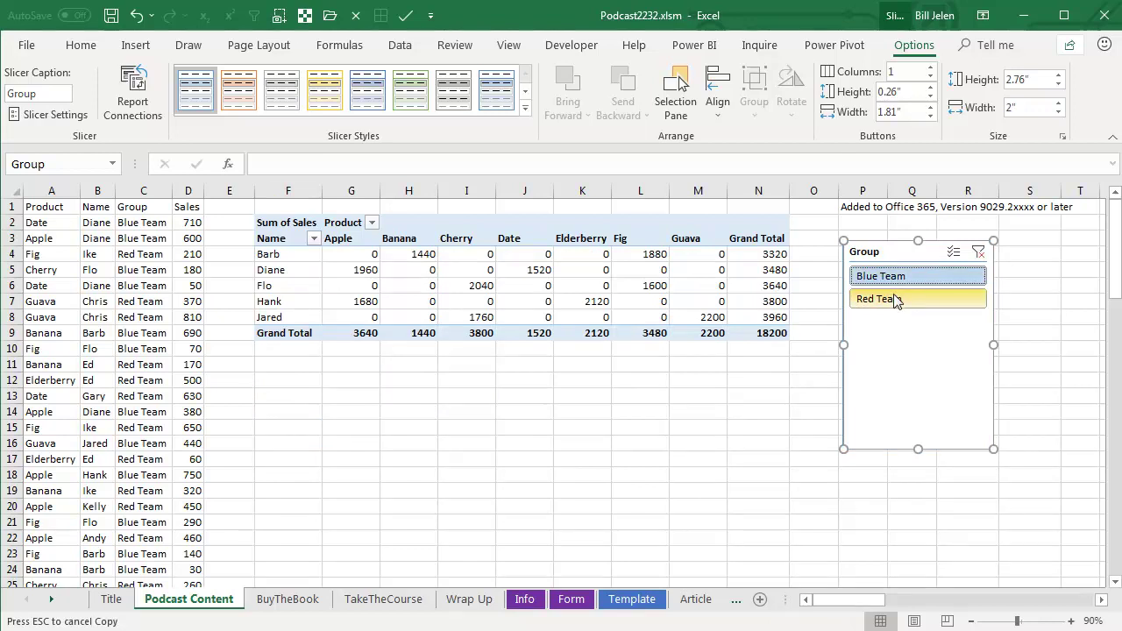
{"action": "left_click", "coordinate": [895, 296]}
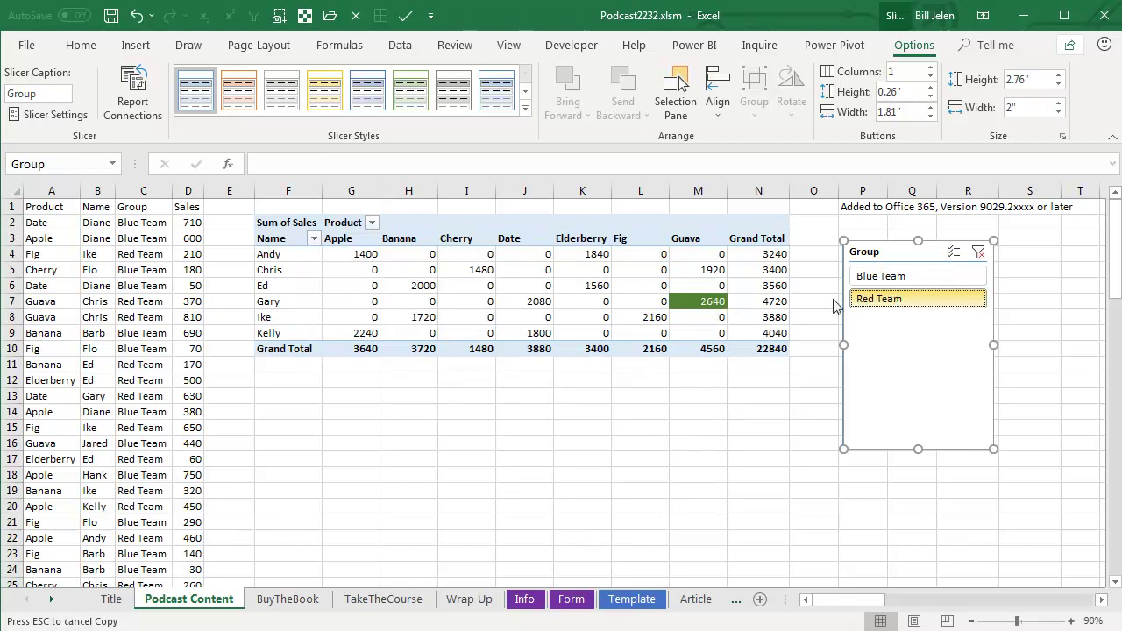
{"action": "left_click", "coordinate": [482, 255]}
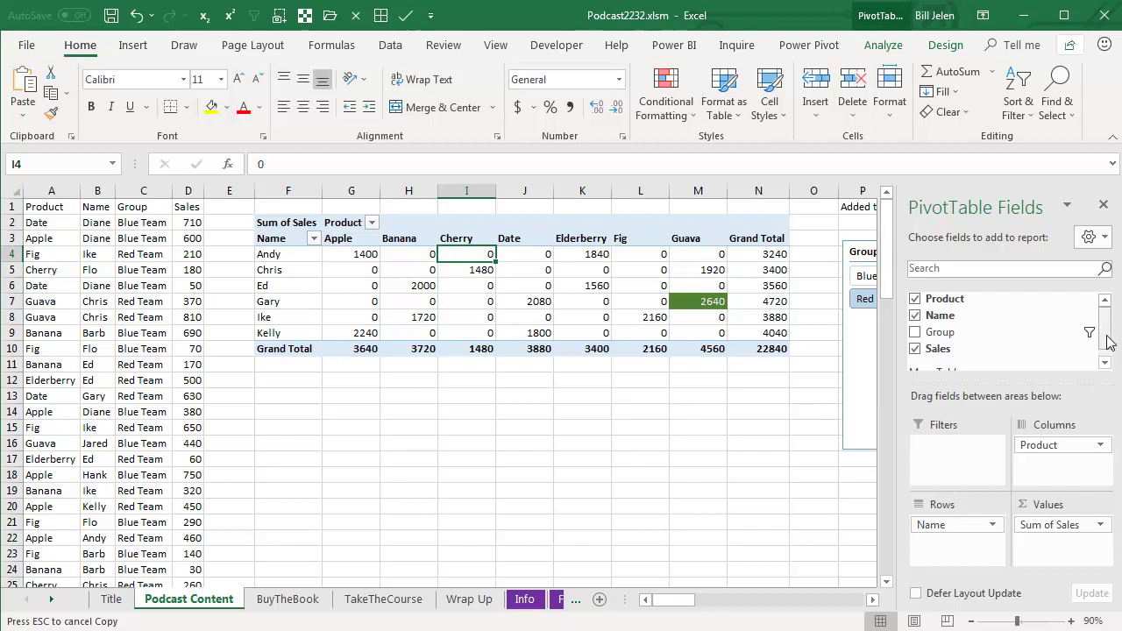
Step: Put Product and Group into the row fields and drag Name out of the rows
{"action": "left_click_drag", "start_coordinate": [1052, 445], "coordinate": [951, 553]}
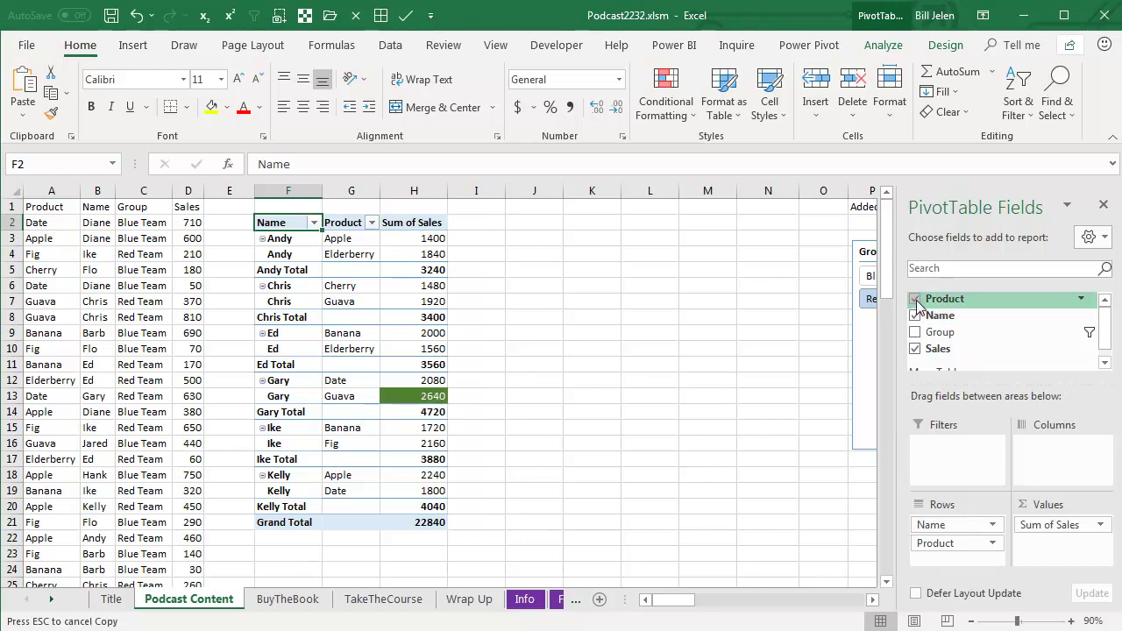
{"action": "left_click", "coordinate": [915, 300]}
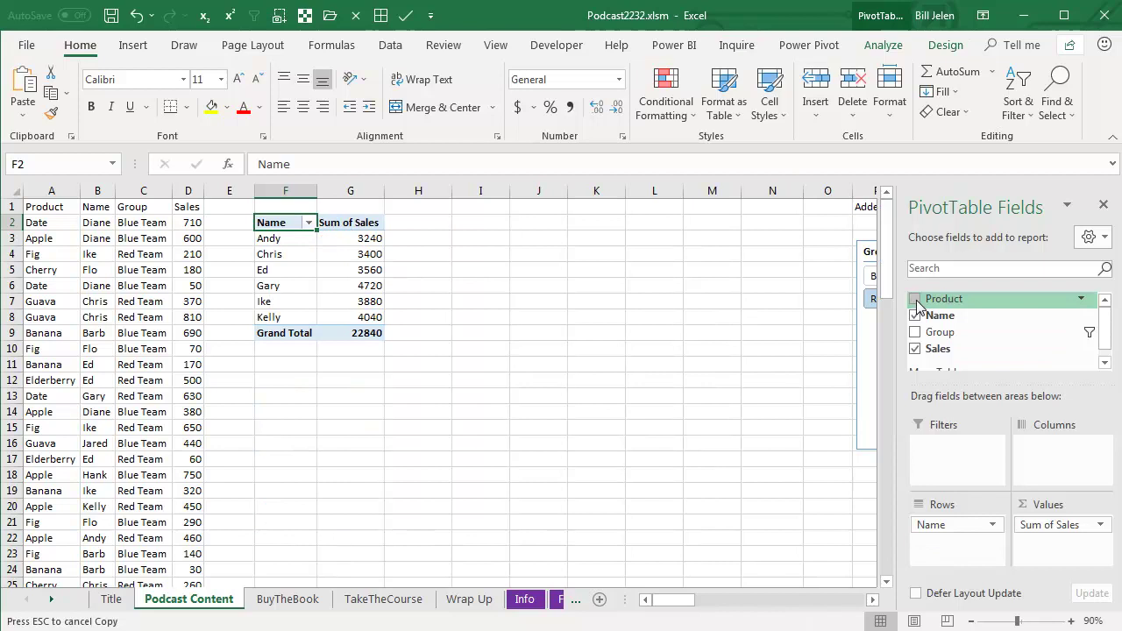
{"action": "left_click", "coordinate": [915, 300]}
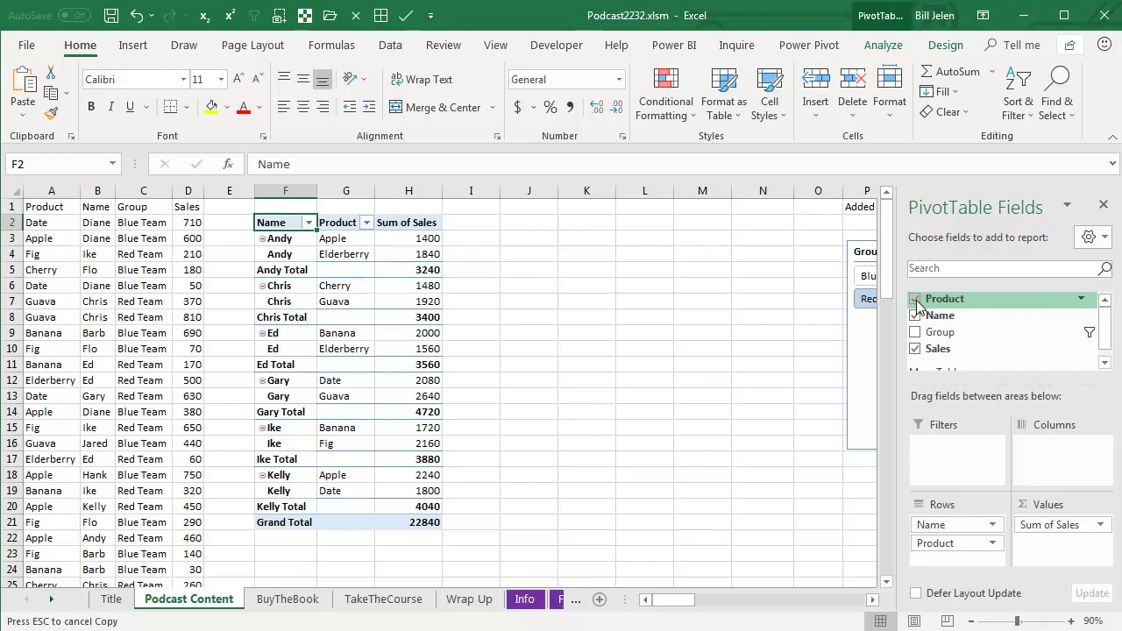
{"action": "left_click_drag", "start_coordinate": [936, 333], "coordinate": [943, 523]}
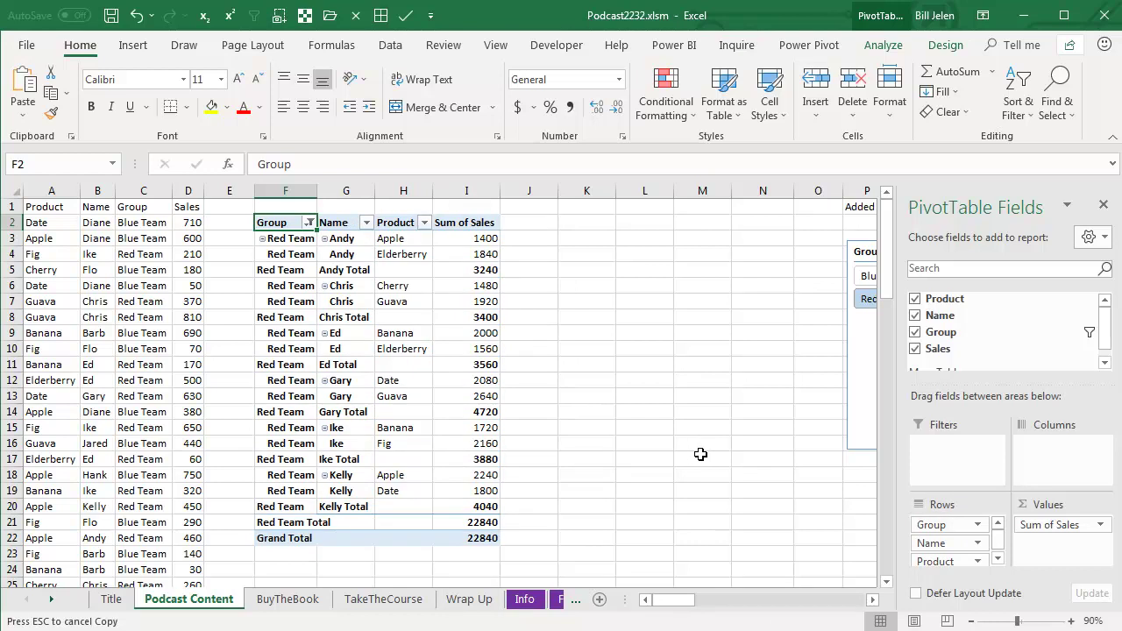
{"action": "left_click_drag", "start_coordinate": [931, 543], "coordinate": [1035, 342]}
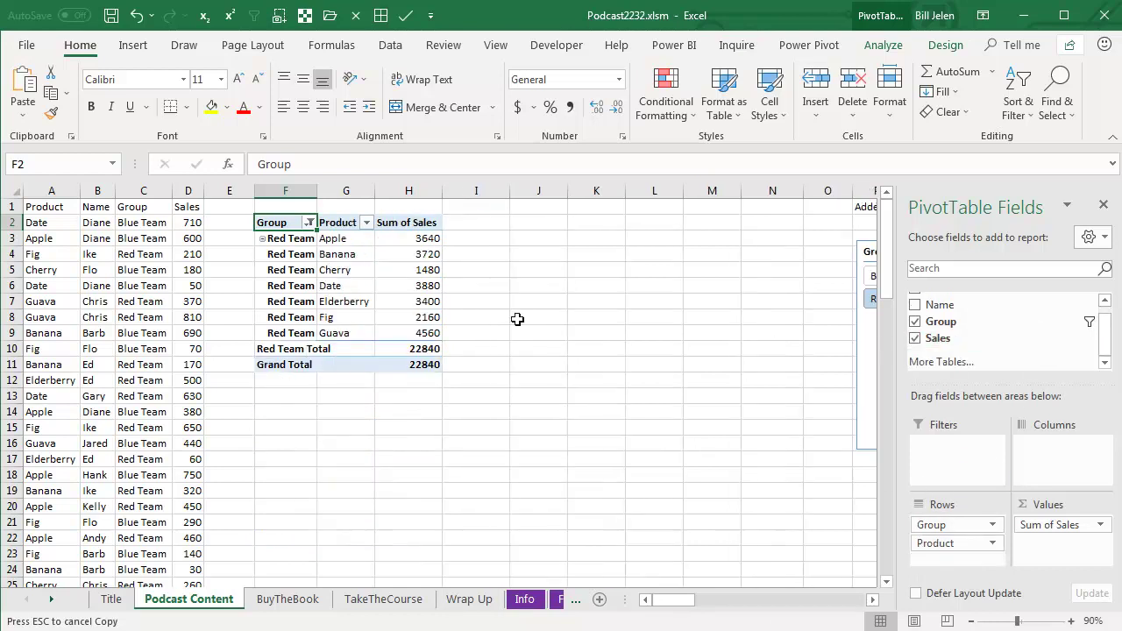
Step: Fill the Red Team Apple total 3640 red, then return Name to the rows below Product
{"action": "left_click", "coordinate": [427, 238]}
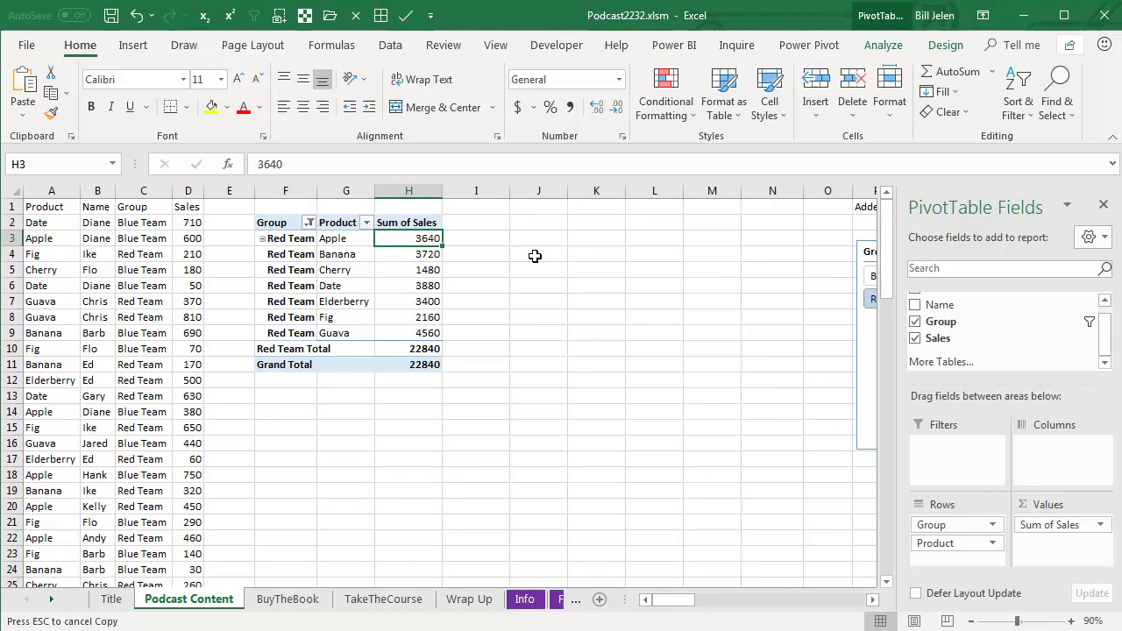
{"action": "left_click", "coordinate": [228, 107]}
{"action": "left_click", "coordinate": [227, 229]}
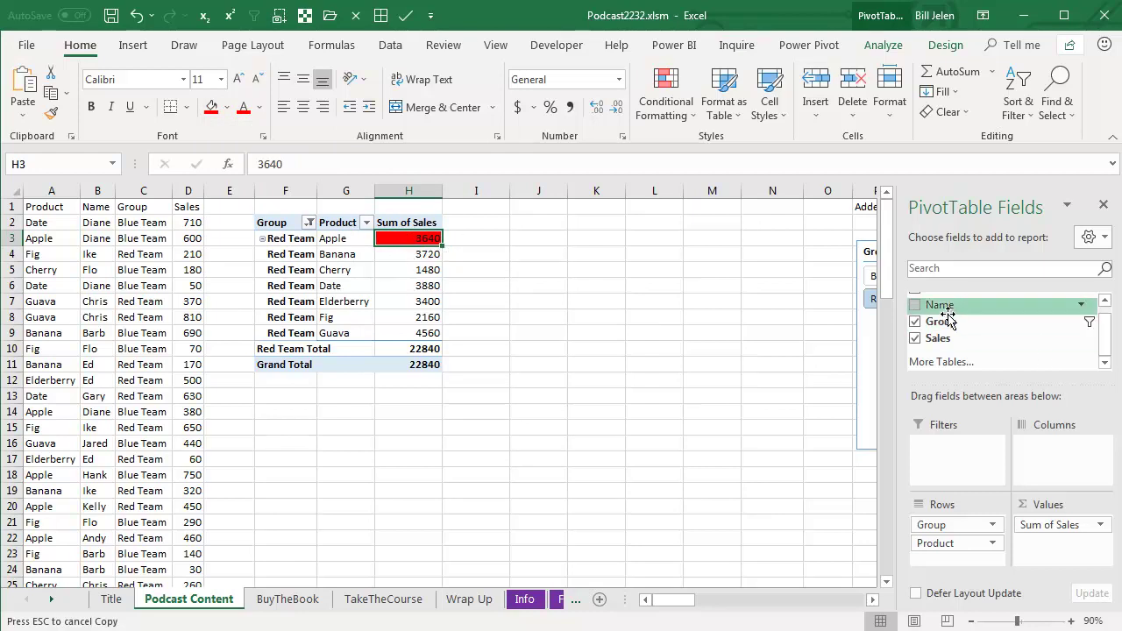
{"action": "mouse_move", "coordinate": [940, 304]}
{"action": "left_mouse_down"}
{"action": "mouse_move", "coordinate": [989, 526]}
{"action": "mouse_move", "coordinate": [962, 558]}
{"action": "left_mouse_up"}
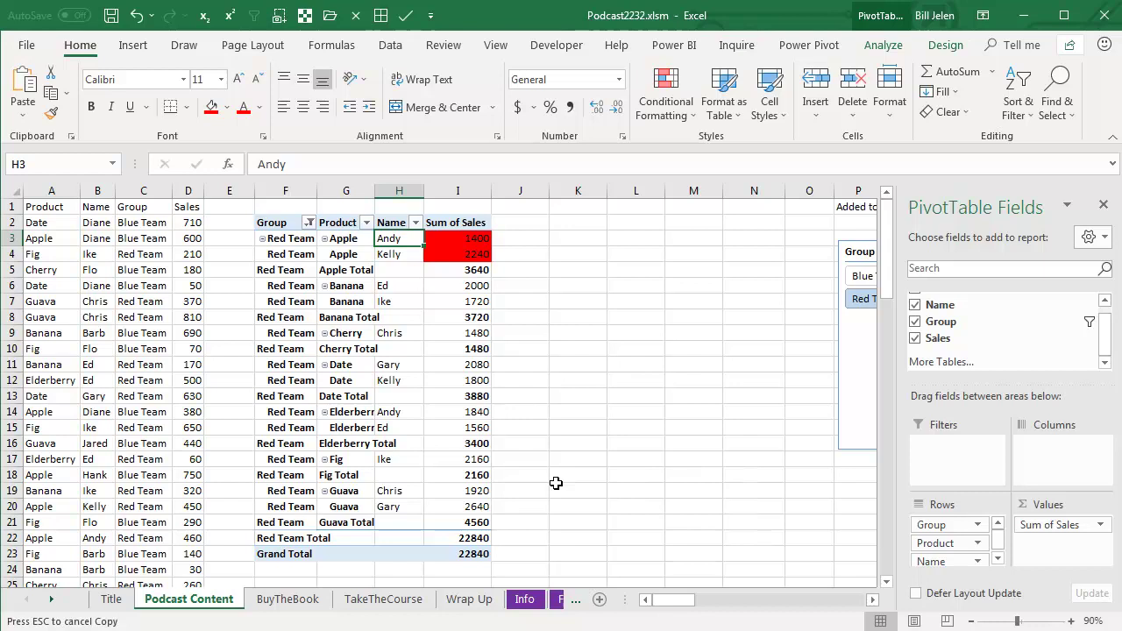
Step: Set Gary's Guava value 2640 to light green text via Format Cells
{"action": "right_click", "coordinate": [483, 503]}
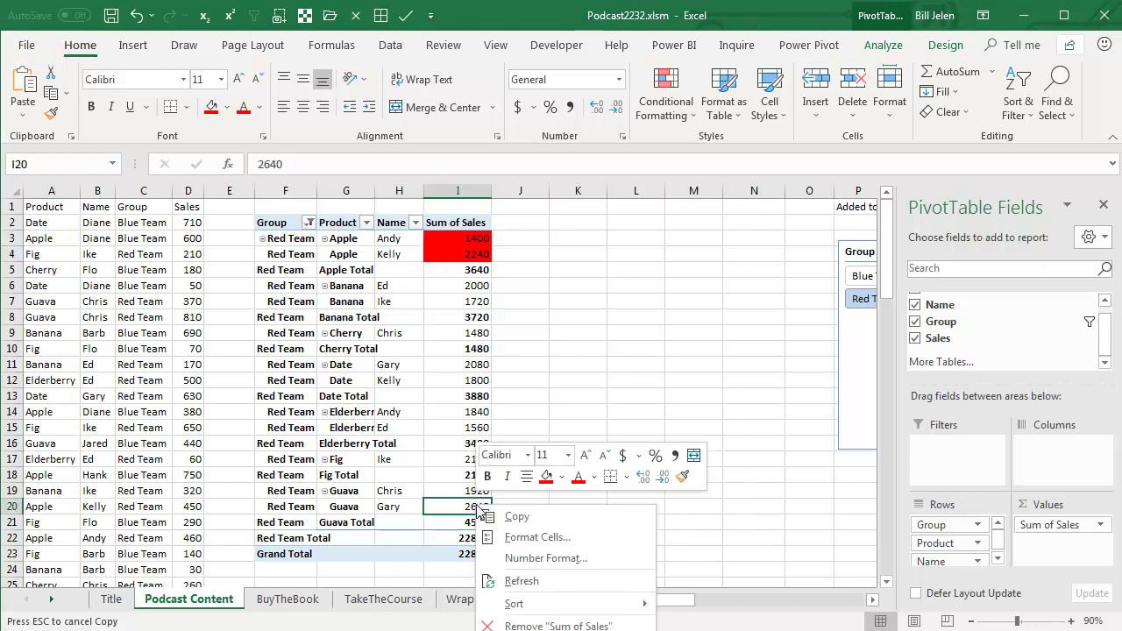
{"action": "left_click", "coordinate": [519, 537]}
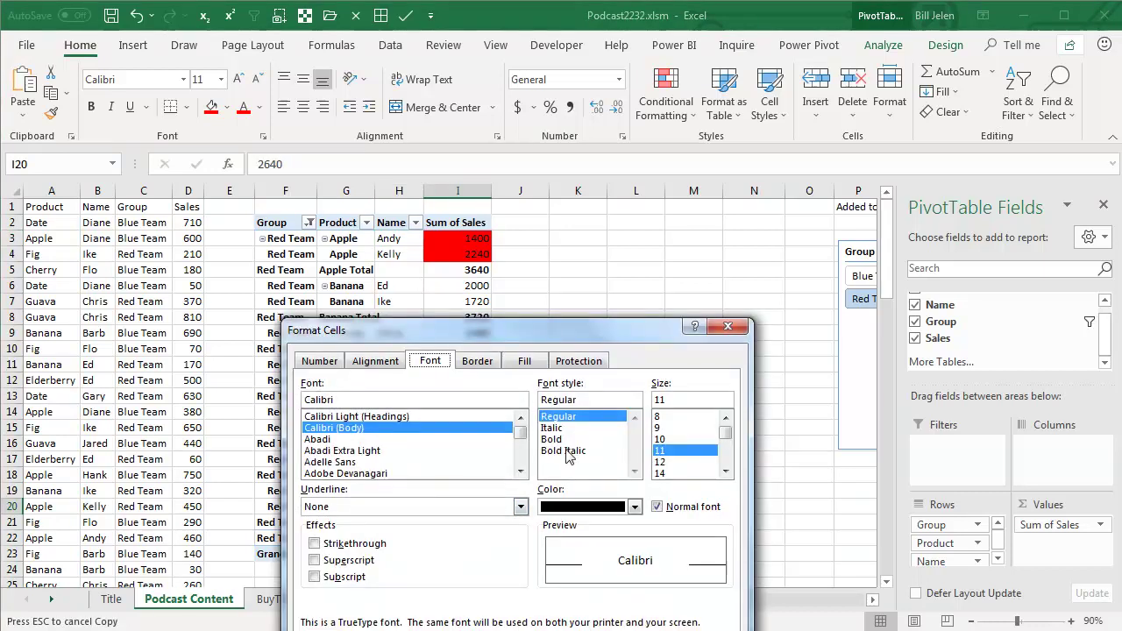
{"action": "left_click_drag", "start_coordinate": [557, 344], "coordinate": [563, 178]}
{"action": "left_click", "coordinate": [641, 341]}
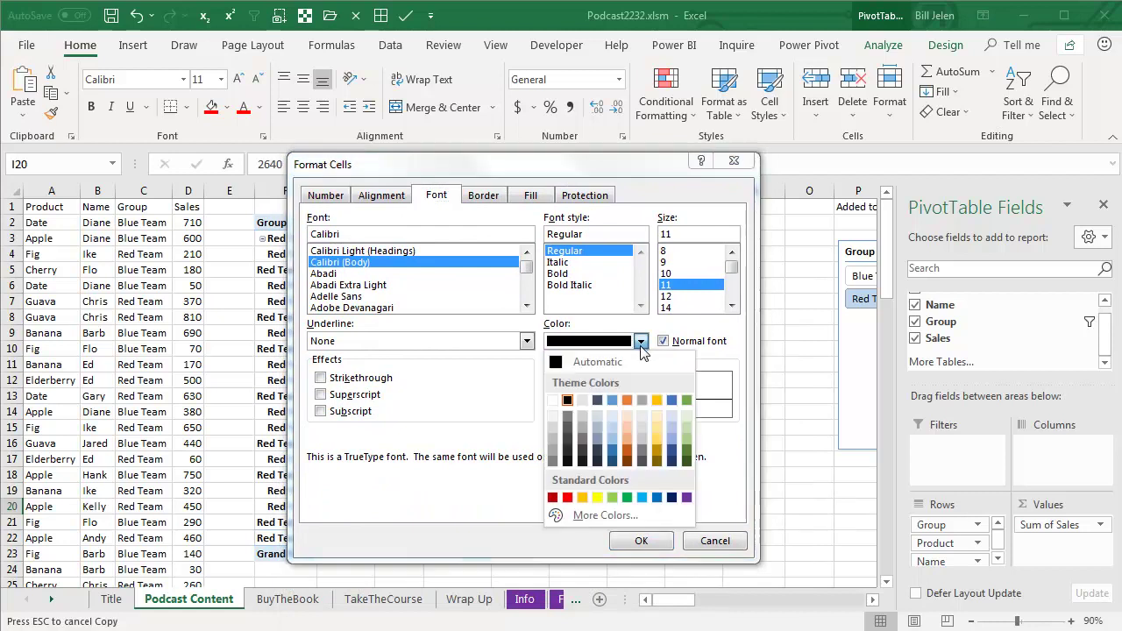
{"action": "left_click", "coordinate": [686, 415]}
{"action": "left_click", "coordinate": [642, 538]}
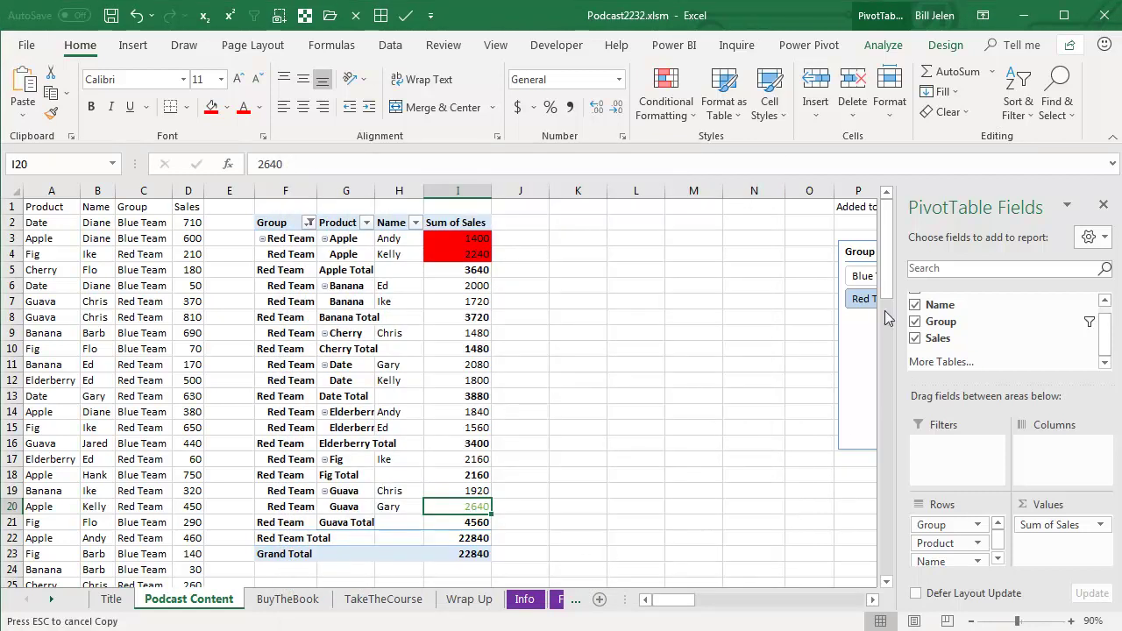
Step: Move Group into the columns, then Product below it, leaving names in the rows
{"action": "left_click_drag", "start_coordinate": [940, 320], "coordinate": [1043, 457]}
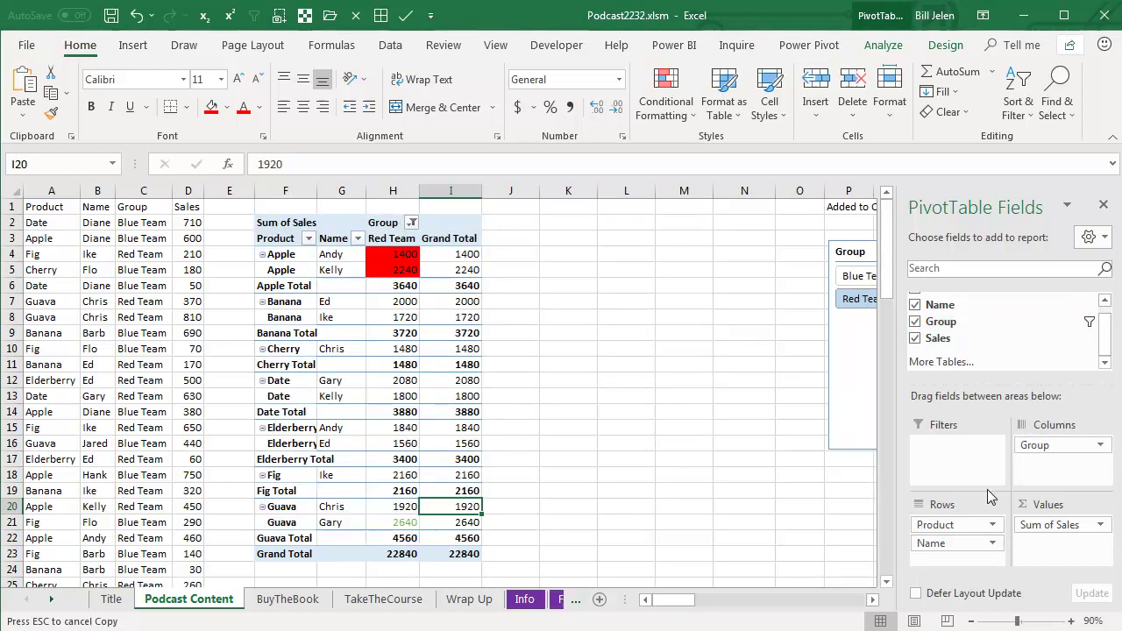
{"action": "left_click_drag", "start_coordinate": [953, 524], "coordinate": [1037, 481]}
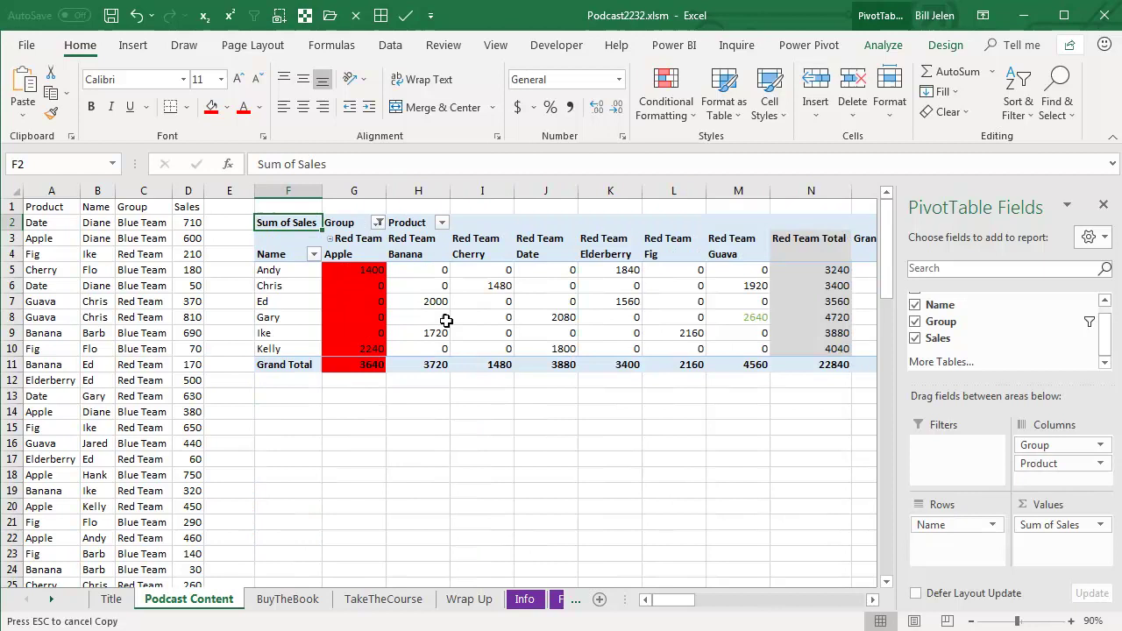
{"action": "left_click_drag", "start_coordinate": [676, 603], "coordinate": [689, 604]}
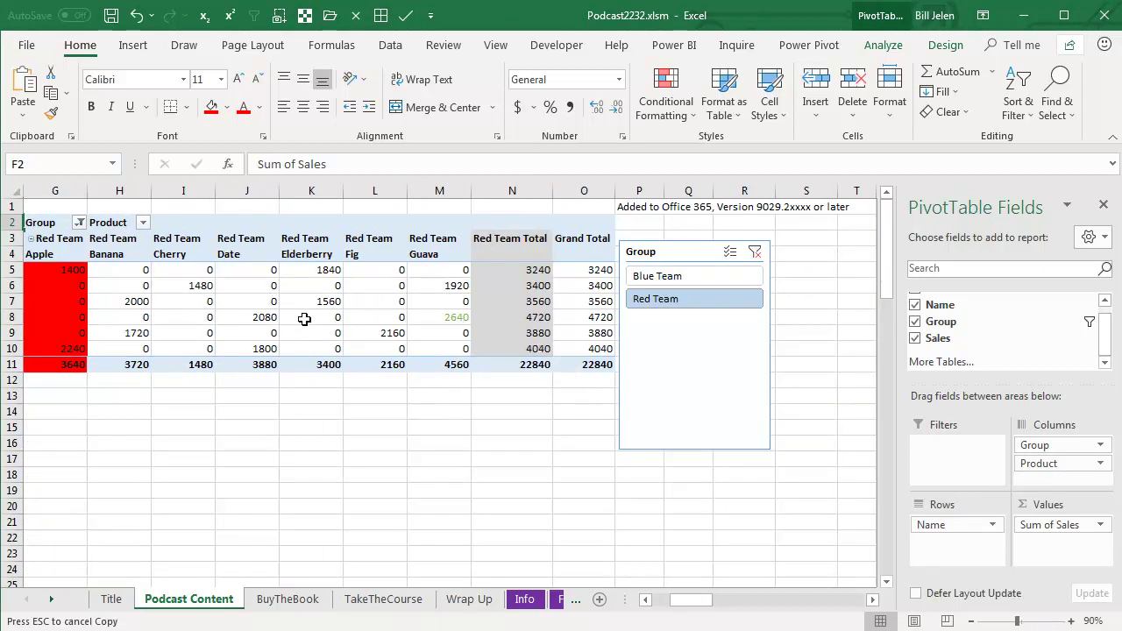
Step: Check Ed's Elderberry value 1560's context menu, close it unchanged, and select Gary's Date value 2080
{"action": "left_click", "coordinate": [323, 301]}
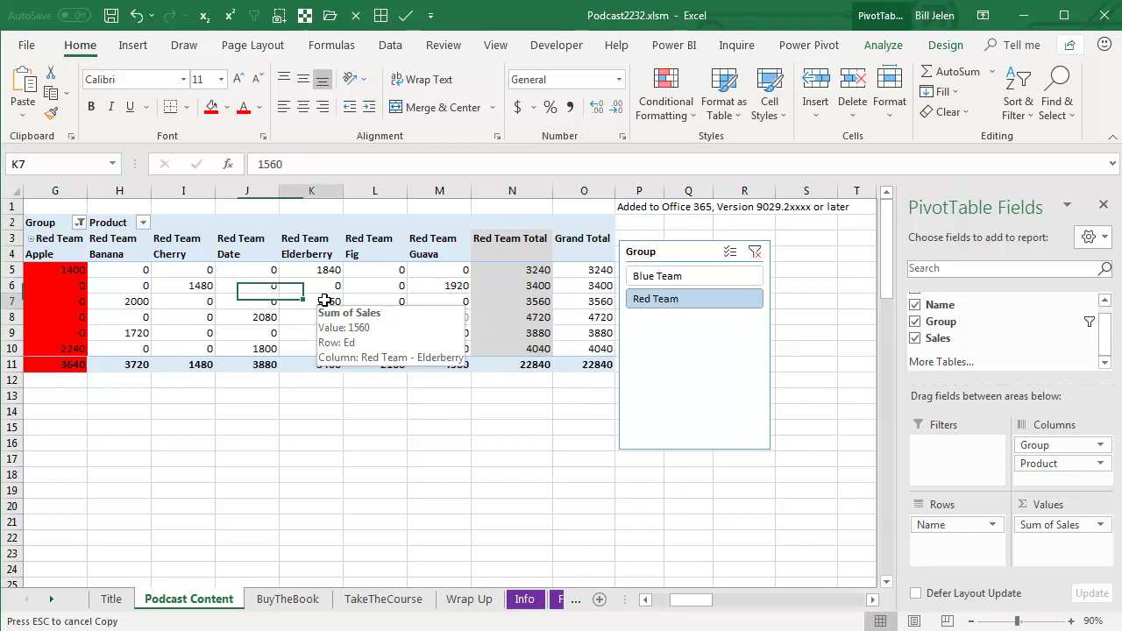
{"action": "right_click", "coordinate": [326, 300]}
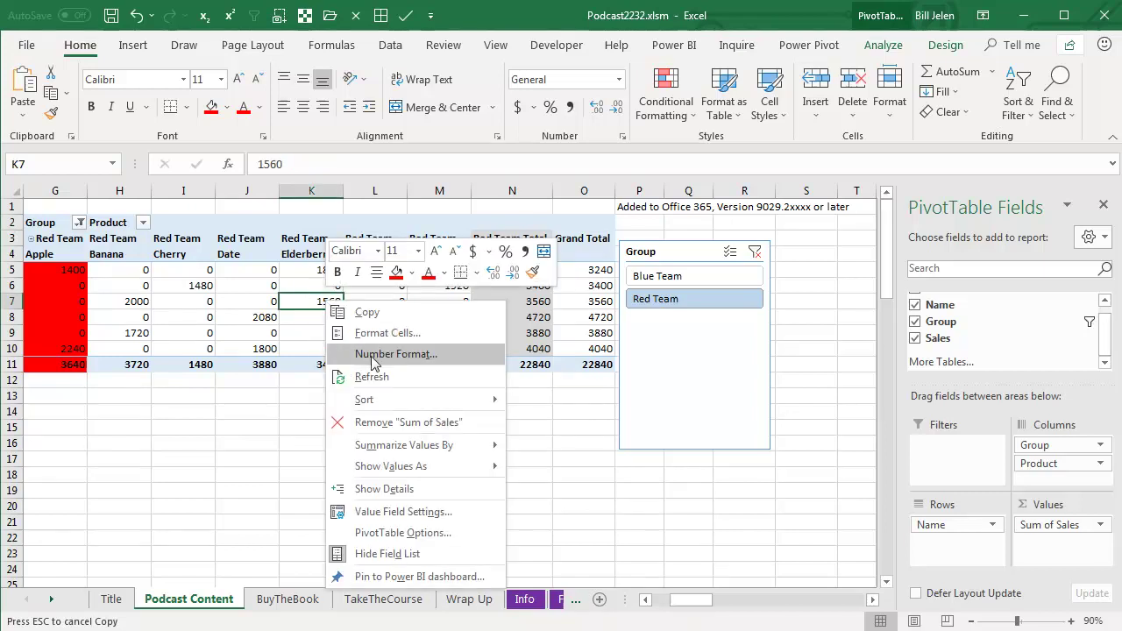
{"action": "left_click", "coordinate": [266, 318]}
{"action": "left_click", "coordinate": [263, 318]}
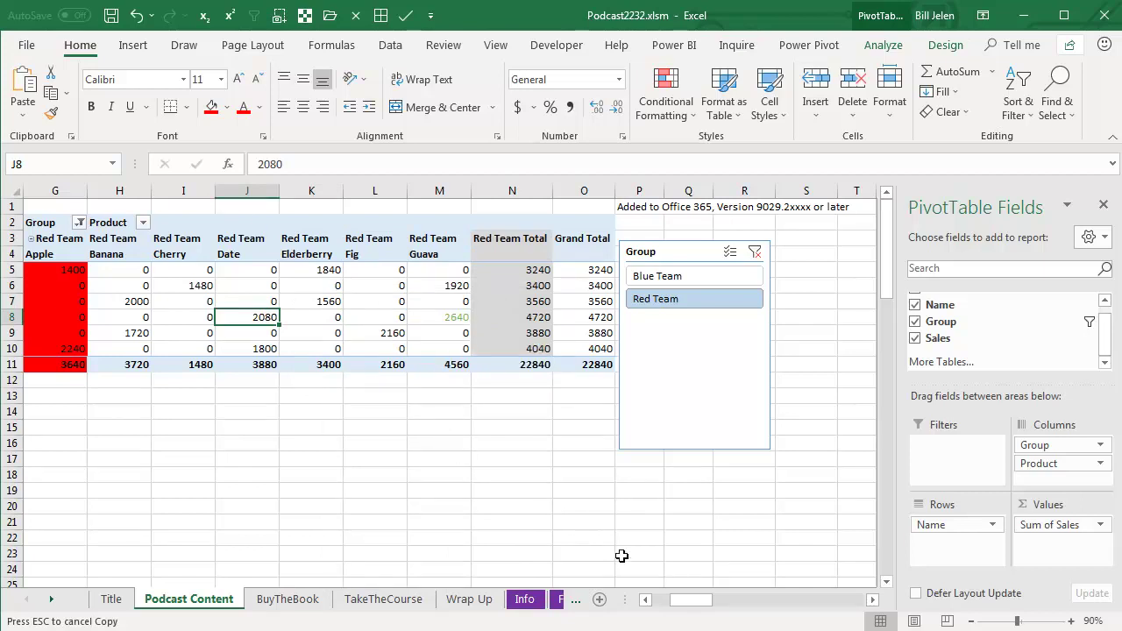
Step: Remove Product from the columns and give Gary's total 4720 a blue fill with white text
{"action": "left_click_drag", "start_coordinate": [692, 605], "coordinate": [674, 604]}
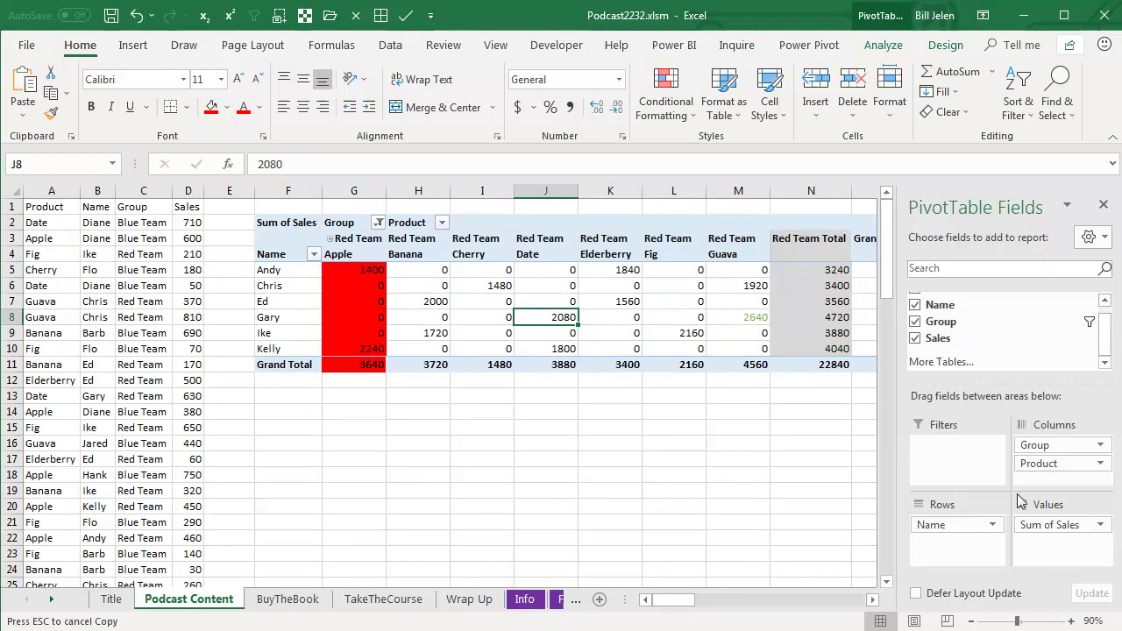
{"action": "left_click_drag", "start_coordinate": [1037, 471], "coordinate": [1025, 289]}
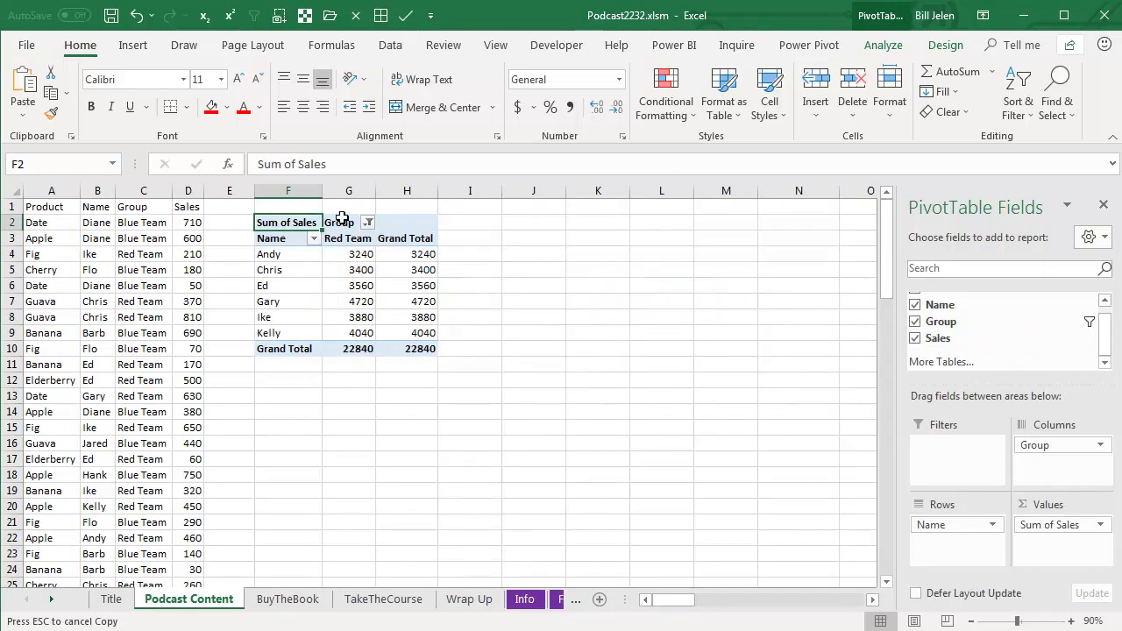
{"action": "left_click", "coordinate": [363, 300]}
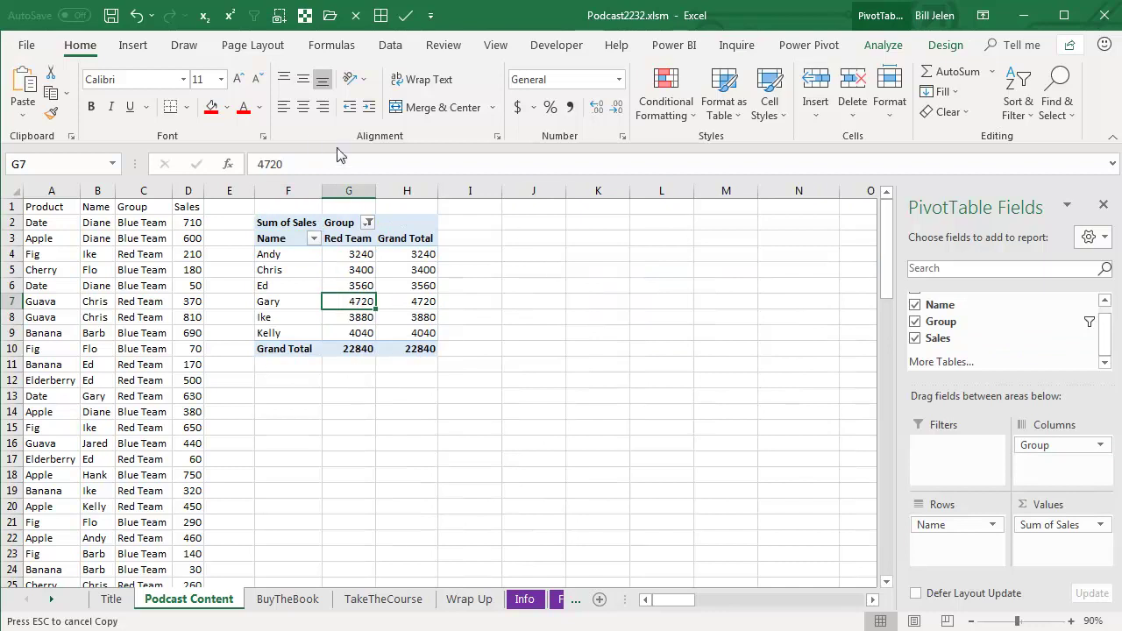
{"action": "left_click", "coordinate": [226, 107]}
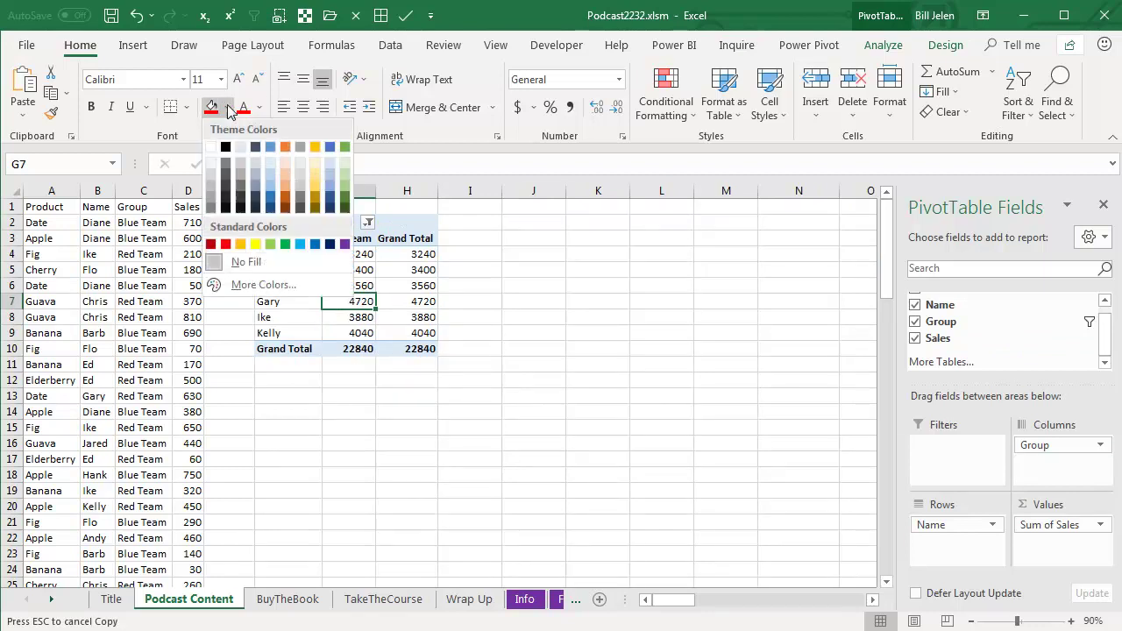
{"action": "left_click", "coordinate": [271, 198]}
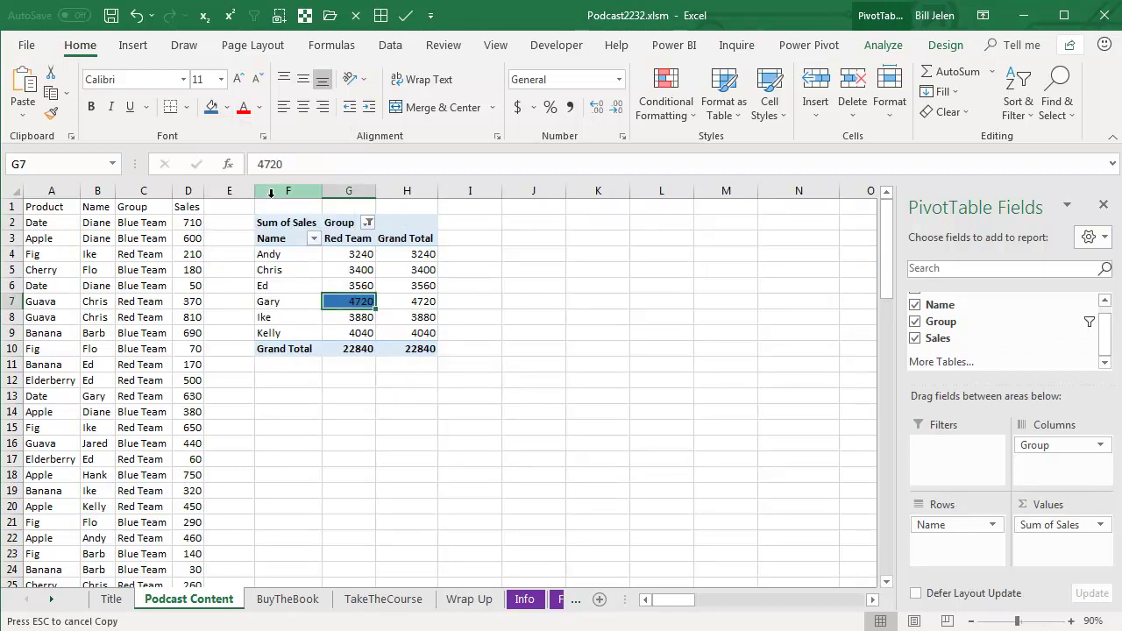
{"action": "left_click", "coordinate": [259, 107]}
{"action": "left_click", "coordinate": [243, 168]}
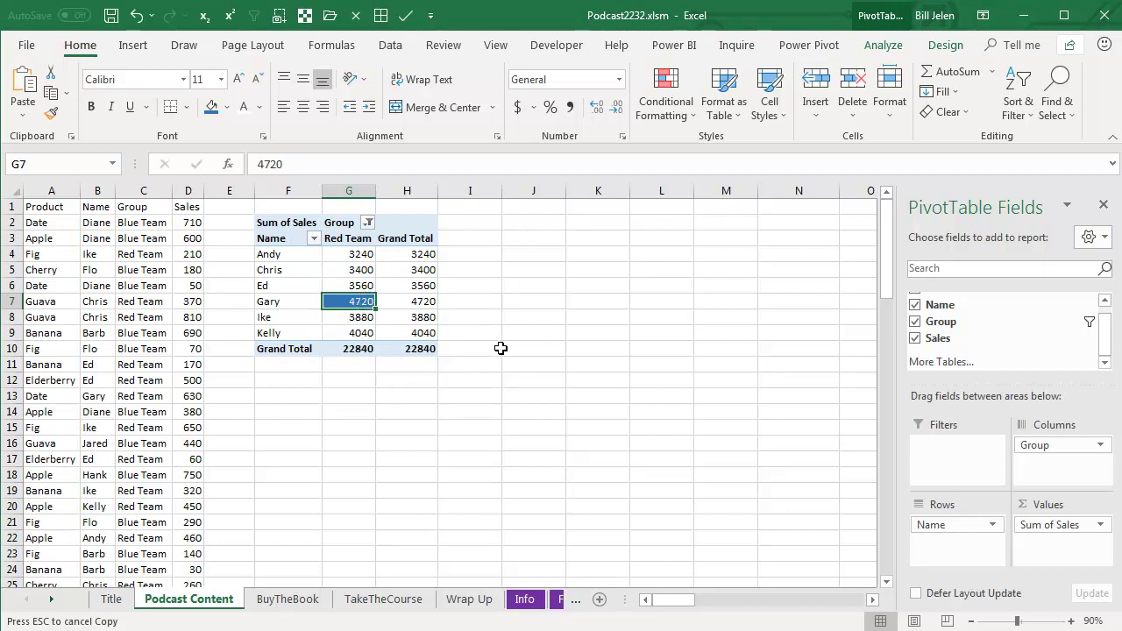
Step: Pivot Group into the rows so Red Team is a row and names run across columns, keeping Gary's 4720 on blue
{"action": "mouse_move", "coordinate": [360, 301]}
{"action": "left_click_drag", "start_coordinate": [1034, 445], "coordinate": [975, 544]}
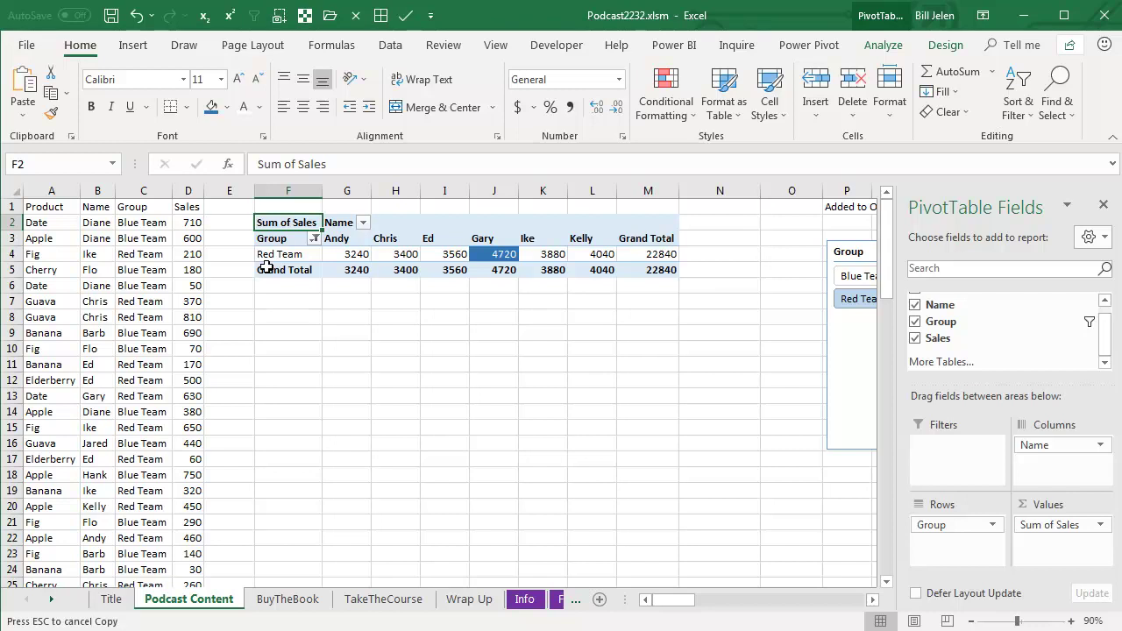
{"action": "right_click", "coordinate": [354, 258]}
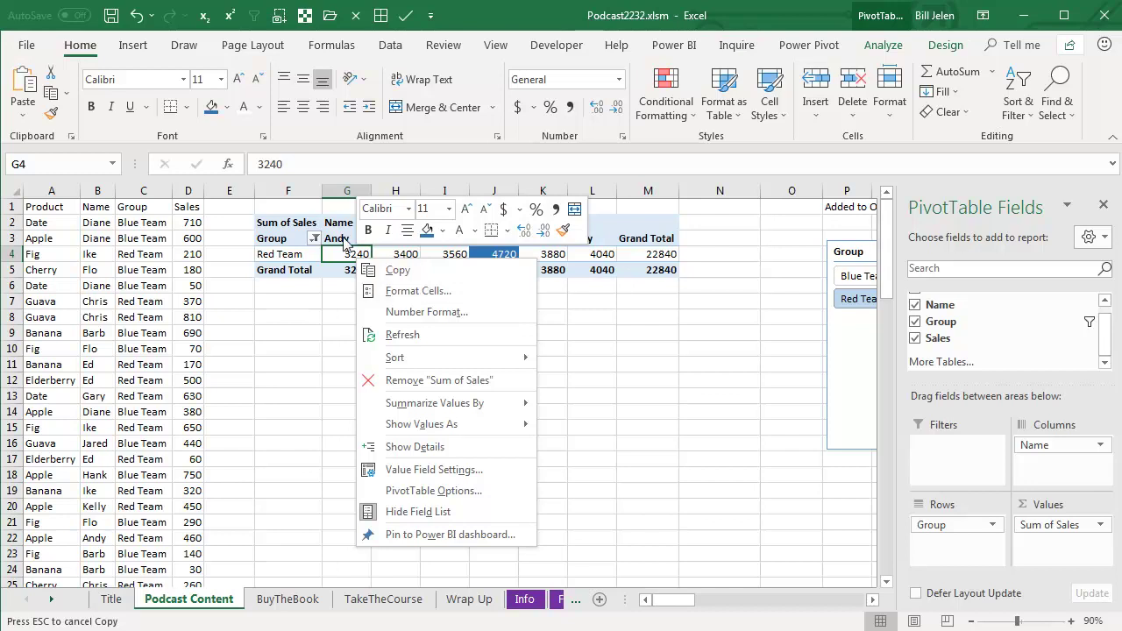
{"action": "left_click", "coordinate": [675, 602]}
{"action": "left_click_drag", "start_coordinate": [675, 601], "coordinate": [698, 605]}
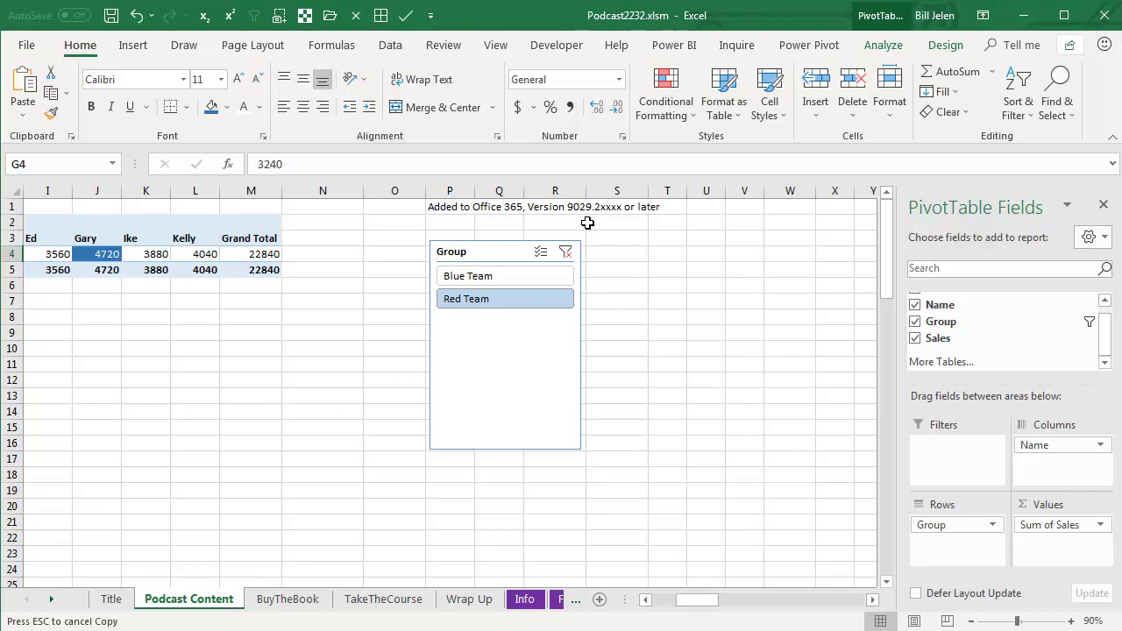
Step: Go from the BuyTheBook sheet to the Wrap Up summary sheet
{"action": "left_click", "coordinate": [298, 603]}
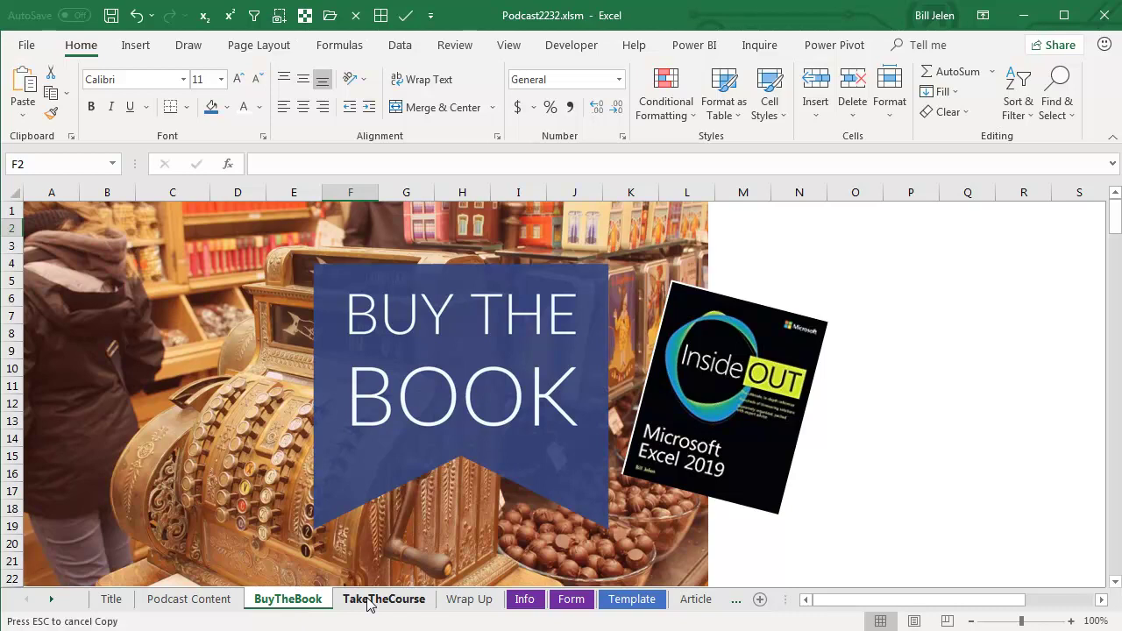
{"action": "left_click", "coordinate": [467, 603]}
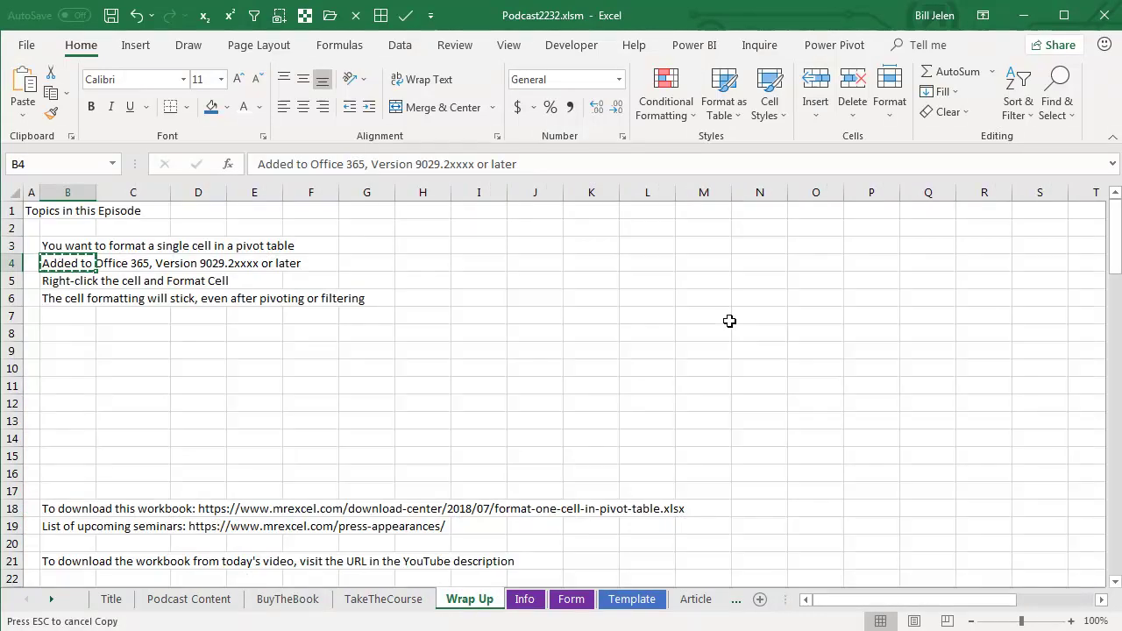